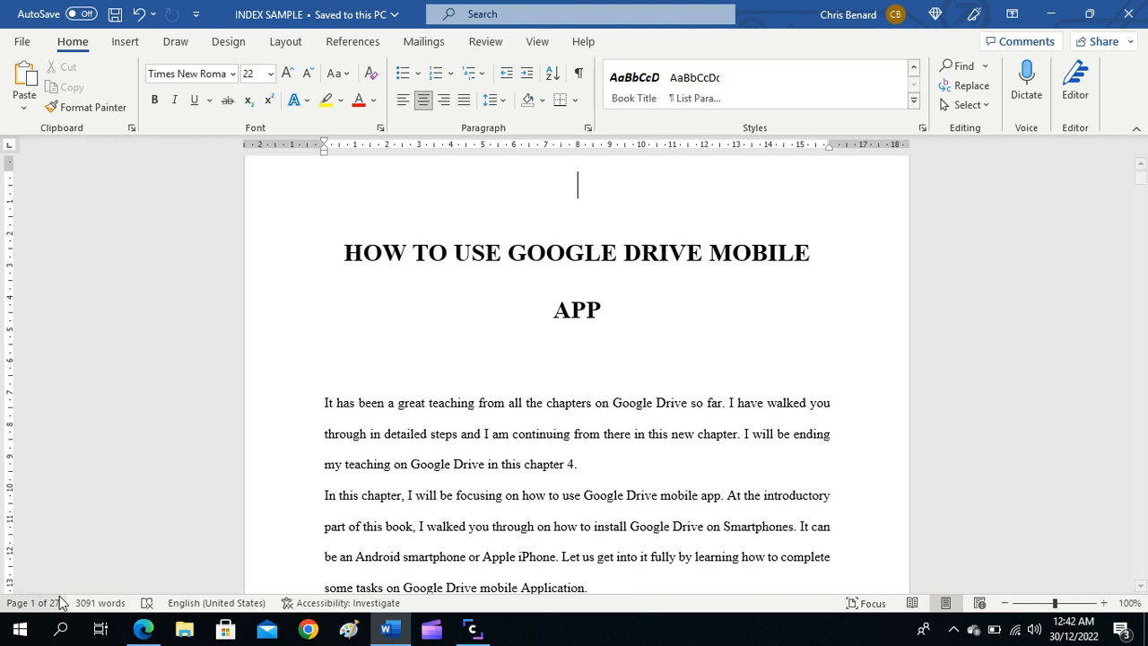
Step: Insert page numbers at the bottom of the page in the Plain Number 2 style, check them, and return to the body text
left_click(552, 401)
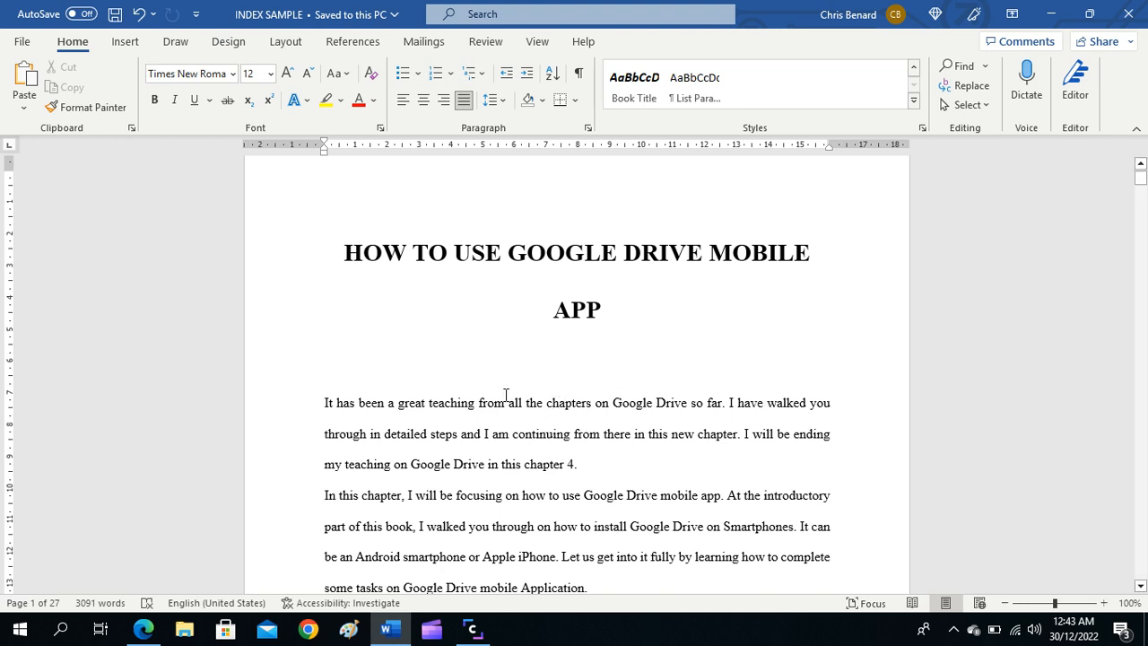
left_click(467, 403)
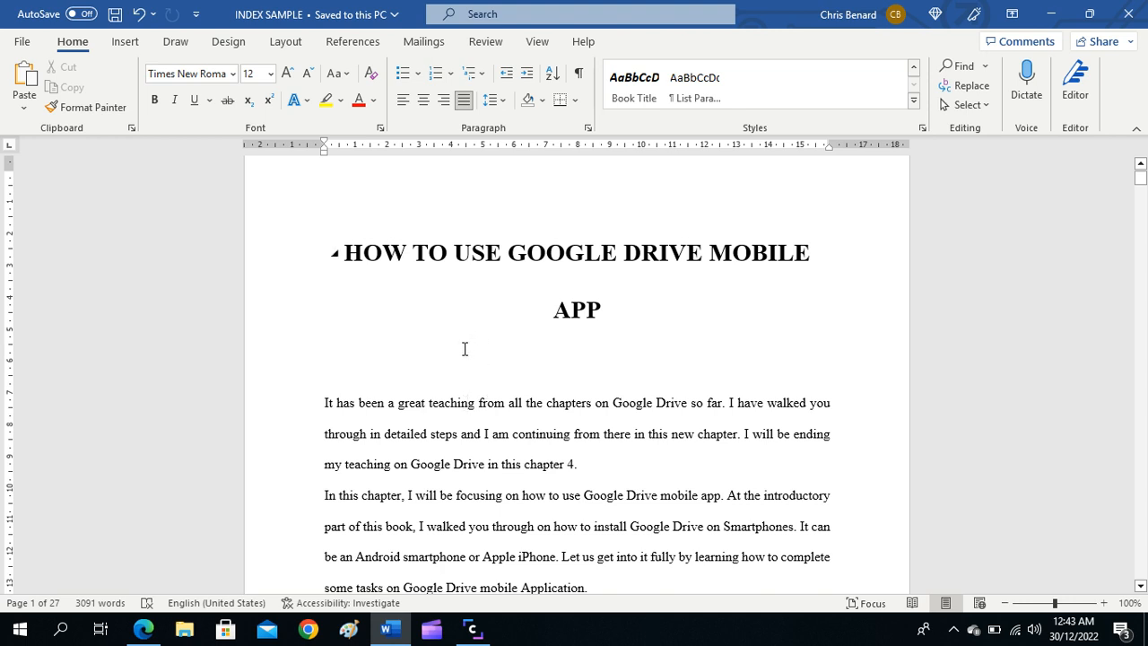
left_click(124, 46)
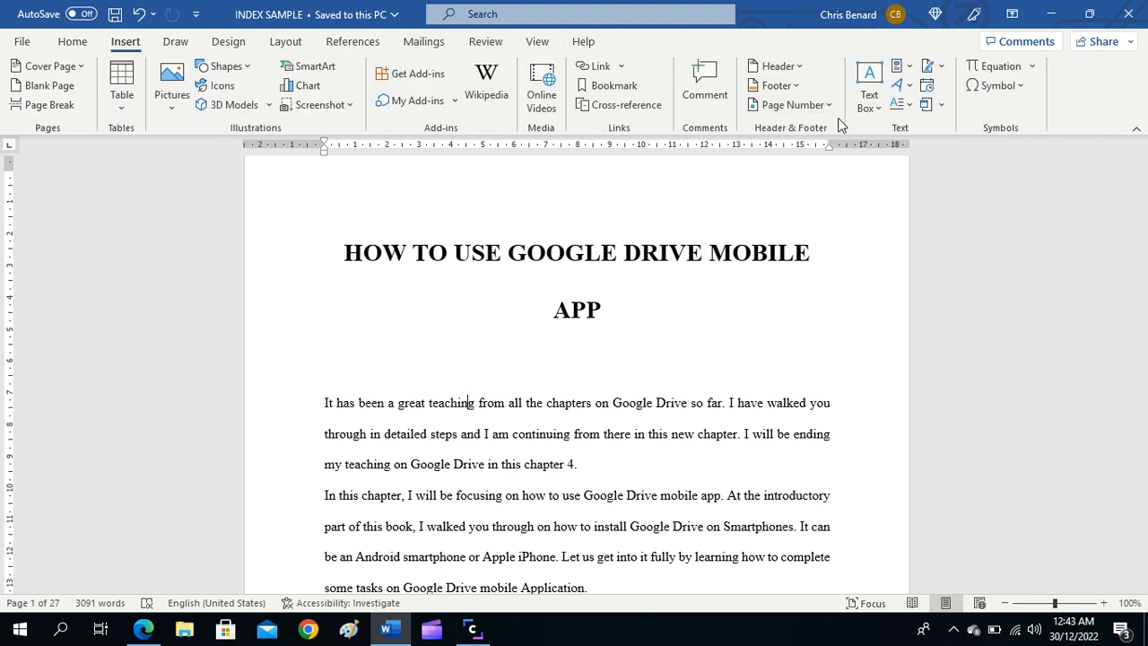
left_click(798, 105)
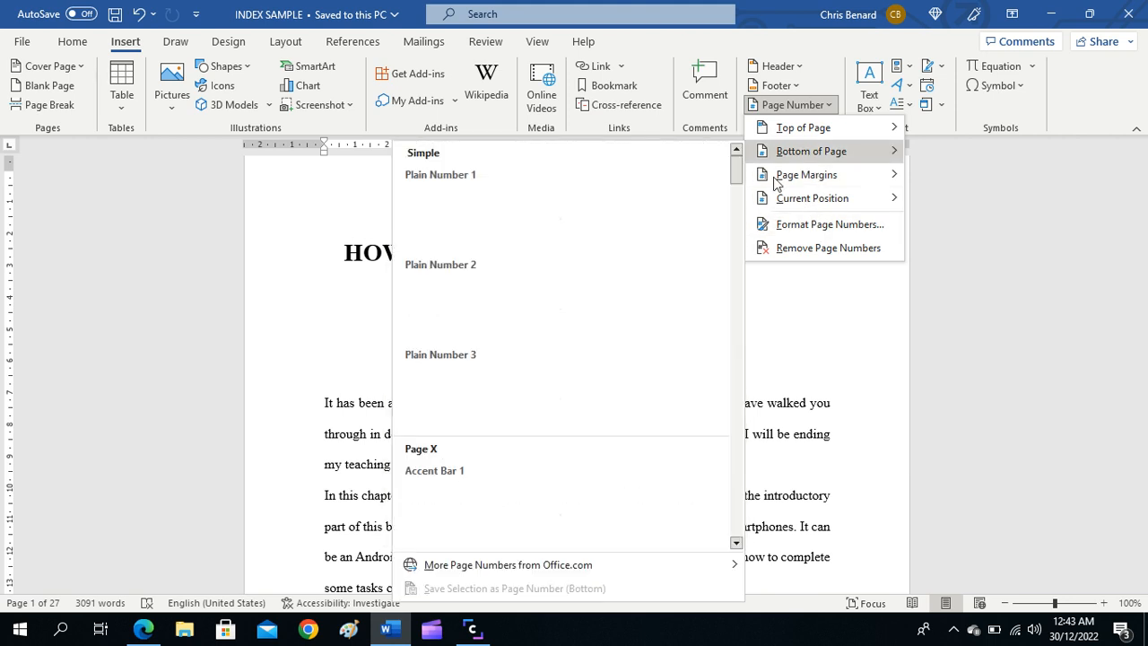
left_click(585, 305)
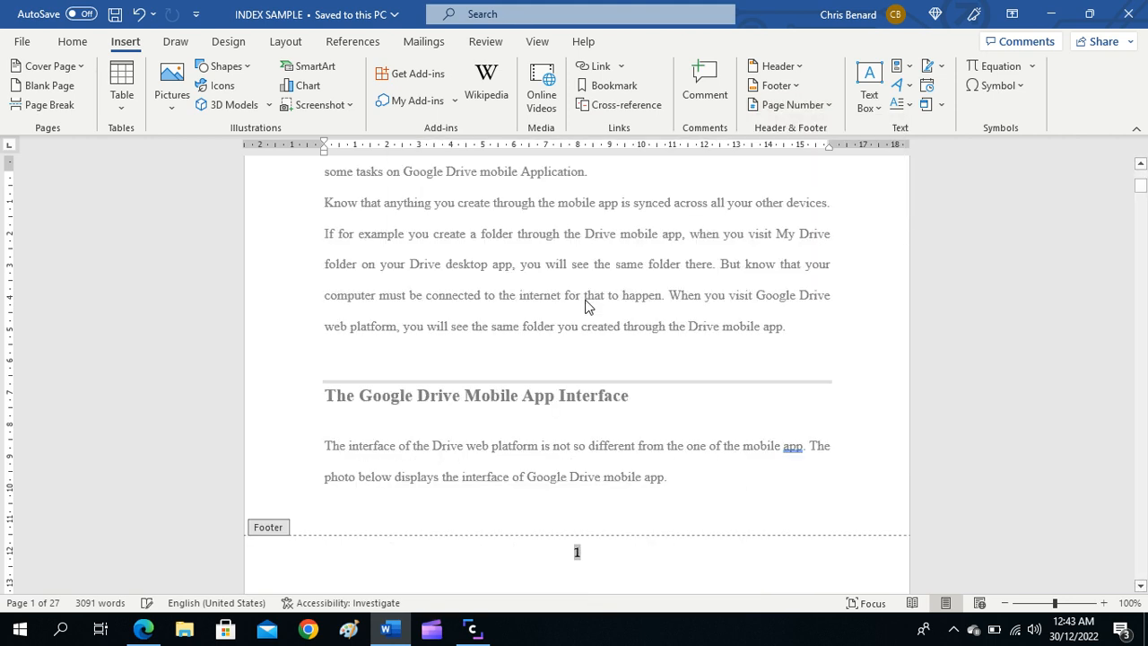
scroll(556, 376, "down", 10)
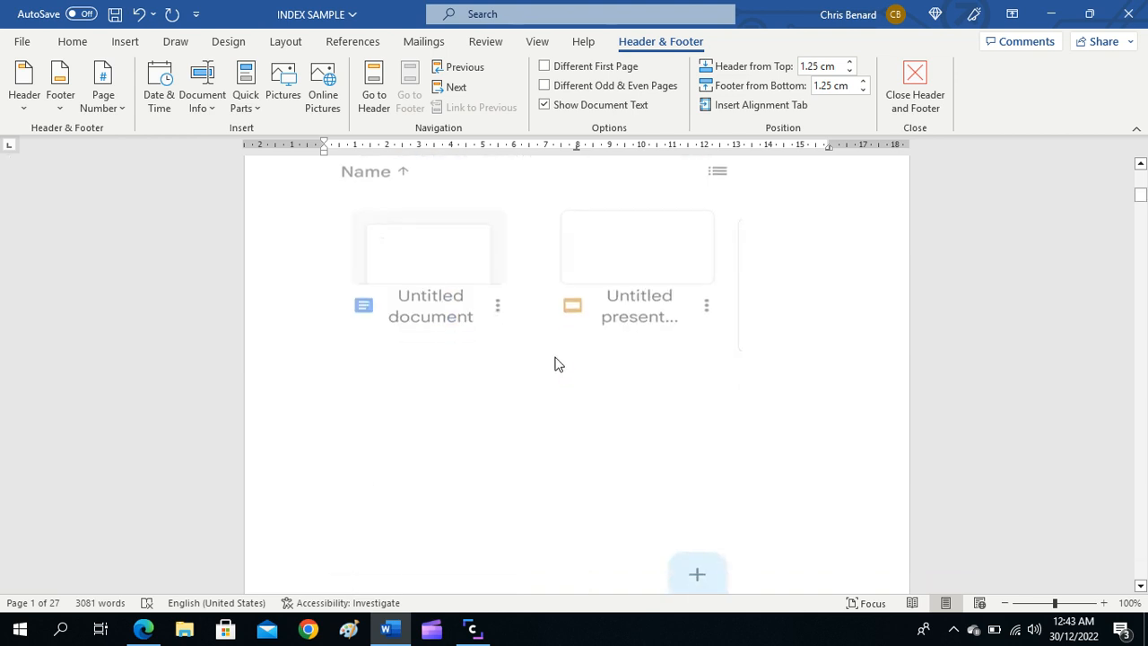
scroll(556, 363, "down", 10)
scroll(556, 359, "up", 1)
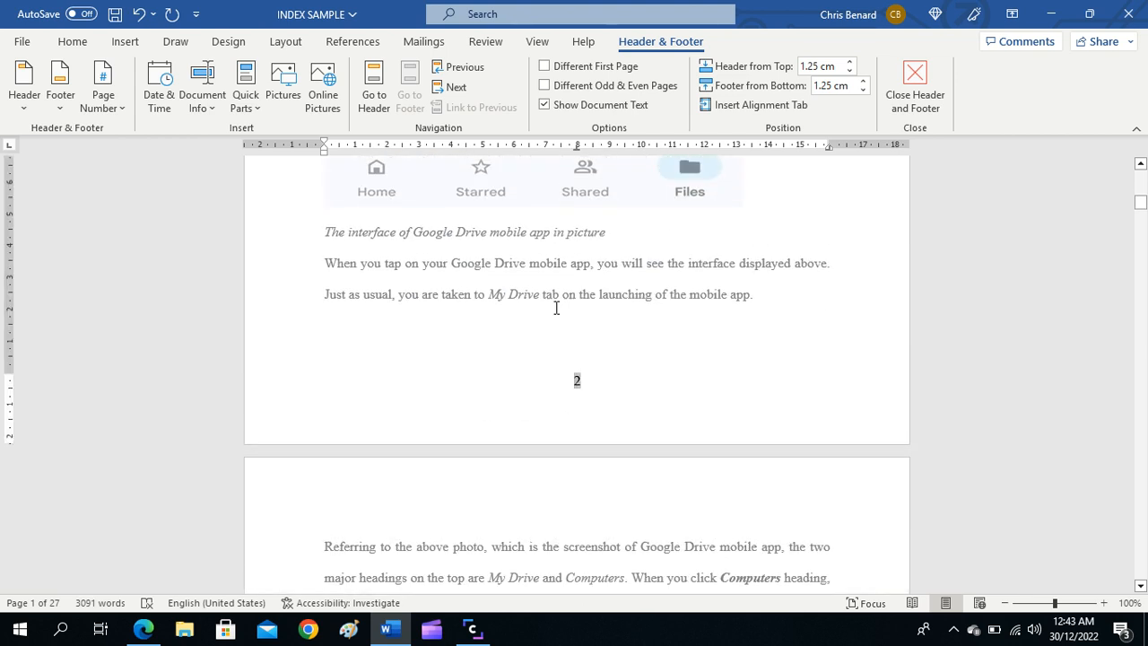
double_click(556, 308)
scroll(562, 305, "up", 5)
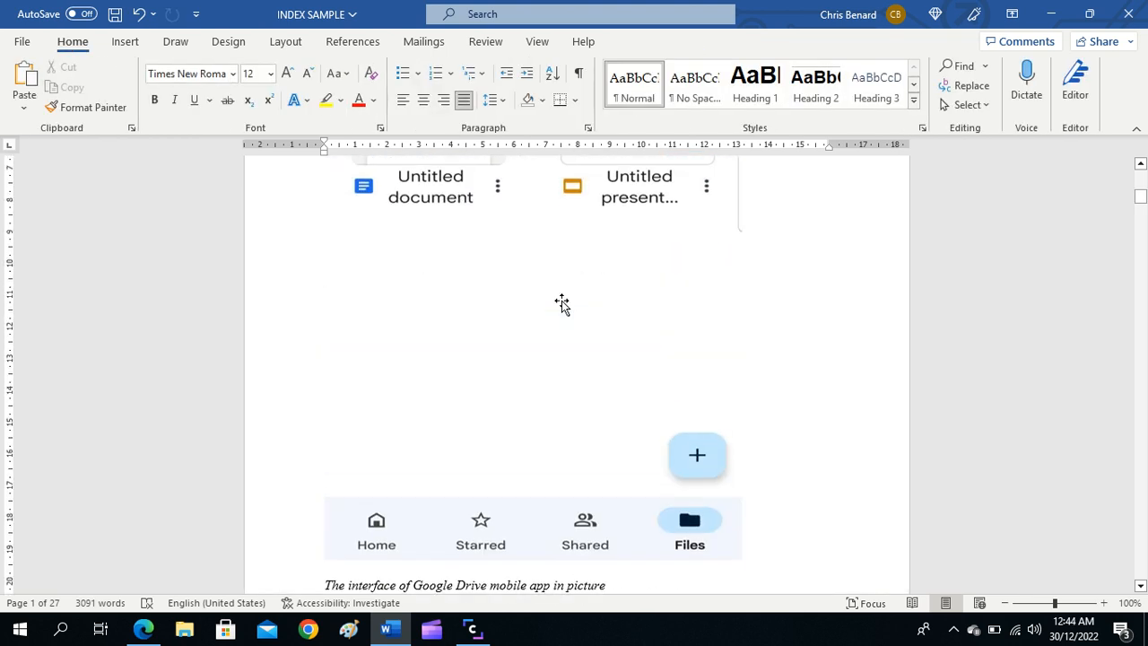
scroll(562, 305, "up", 12)
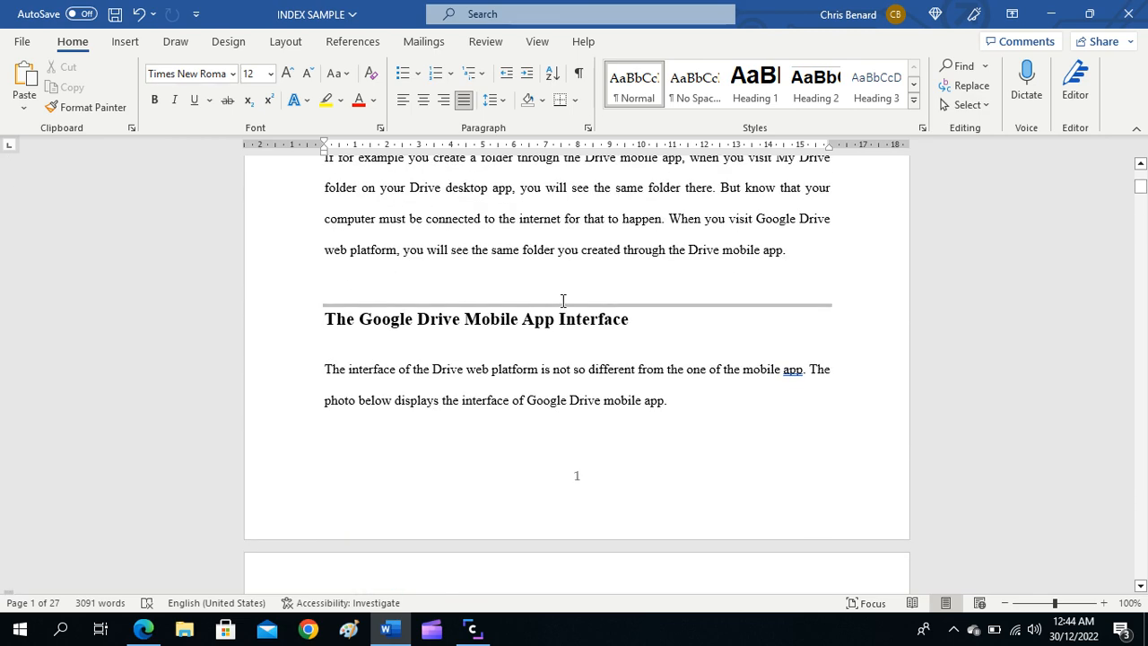
scroll(563, 301, "up", 8)
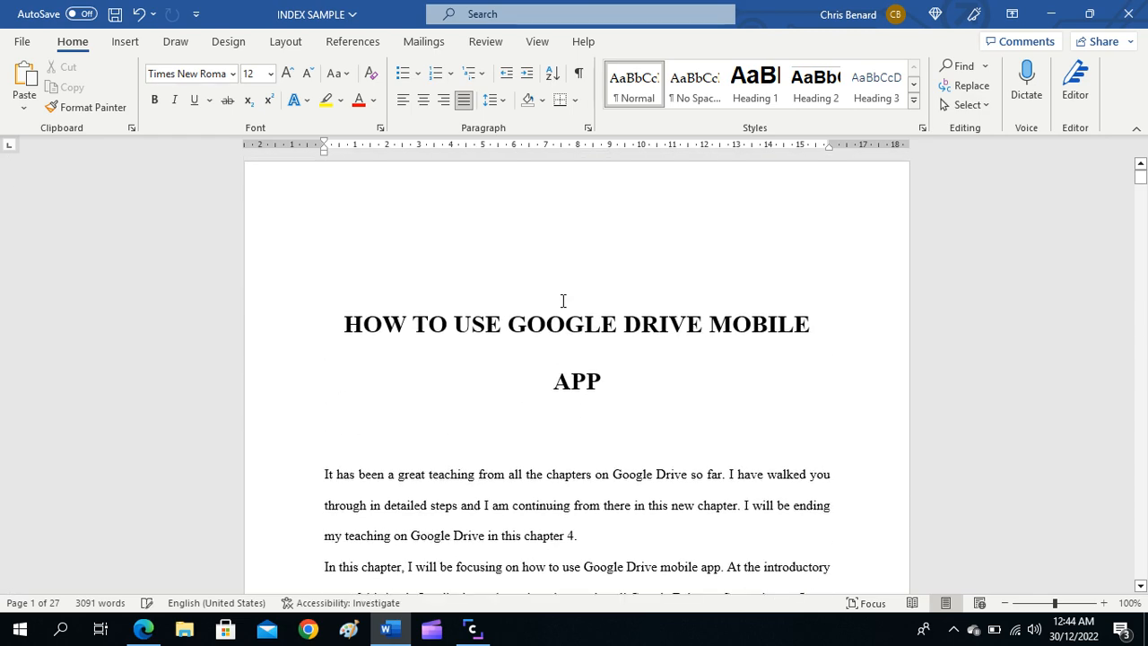
Step: Mark all occurrences of "Apple iPhone" from the second paragraph on page 1 as index entries, using the current page option
scroll(563, 300, "down", 3)
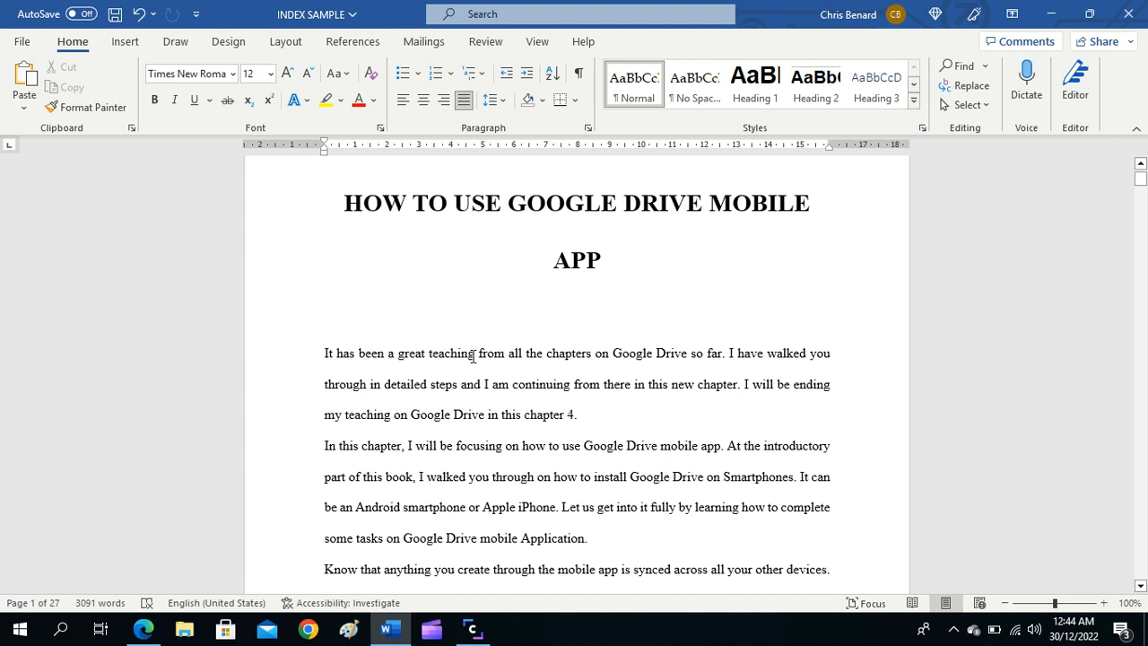
scroll(472, 356, "down", 2)
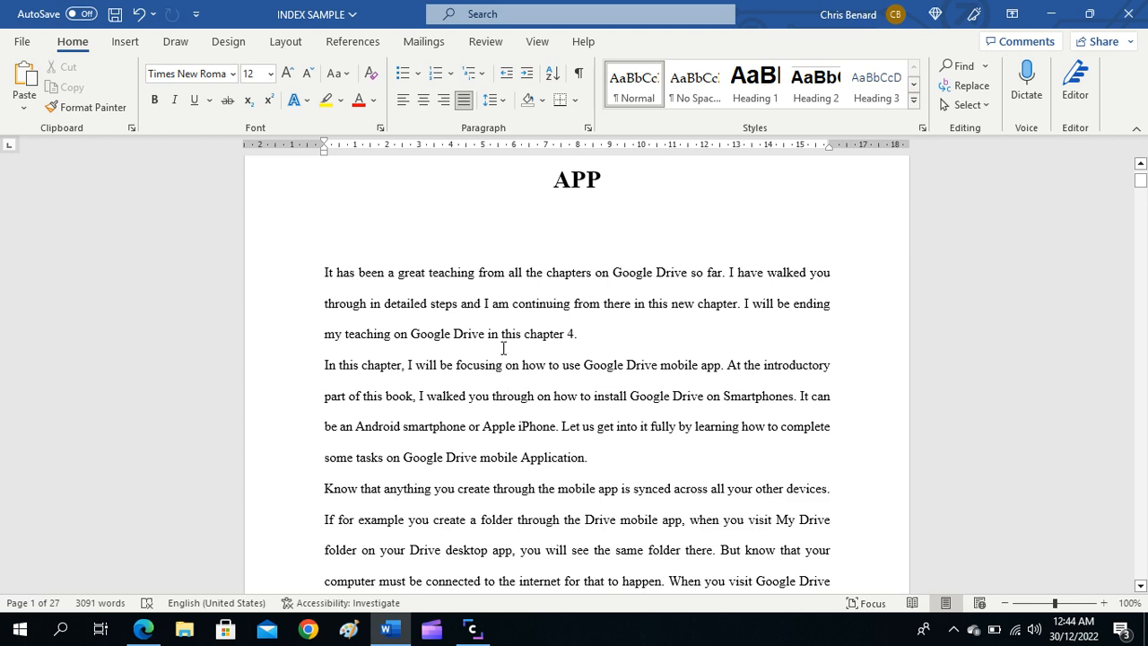
scroll(506, 387, "down", 2)
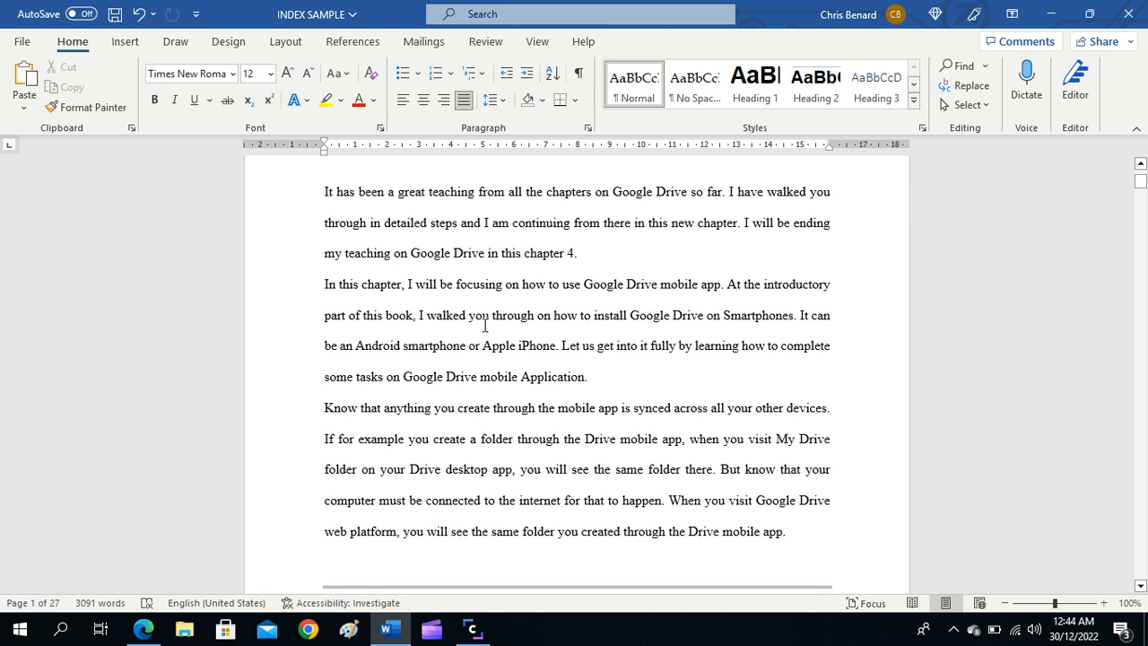
scroll(485, 326, "up", 3)
scroll(485, 323, "up", 2)
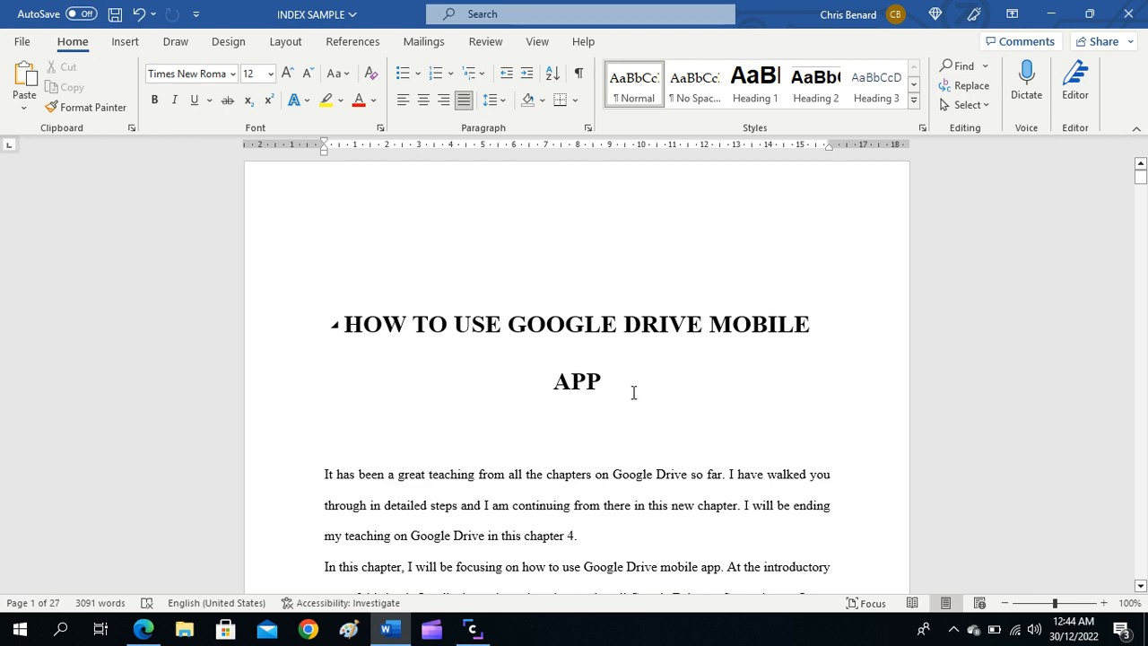
scroll(614, 386, "down", 3)
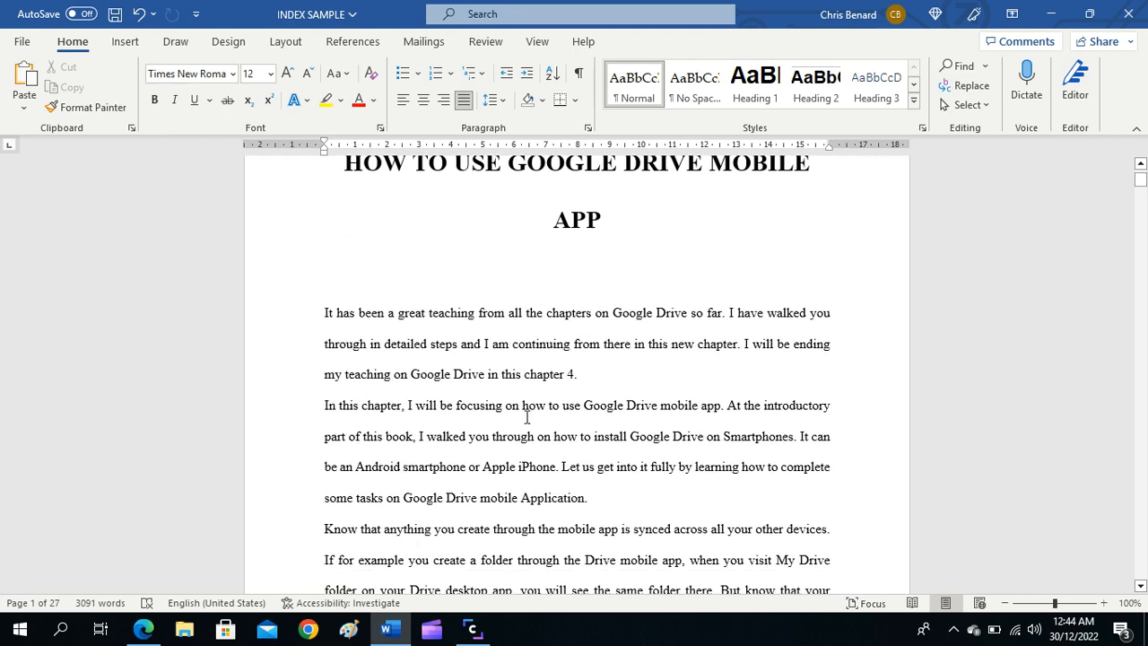
scroll(530, 418, "down", 3)
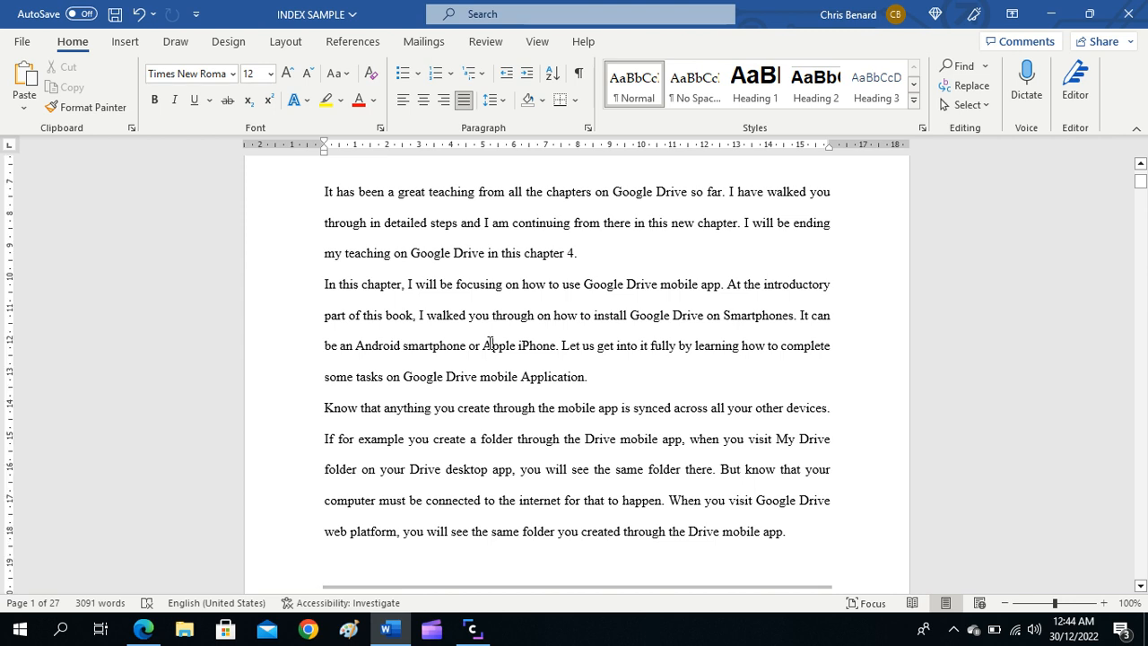
left_click(485, 346)
left_click_drag(484, 346, 555, 351)
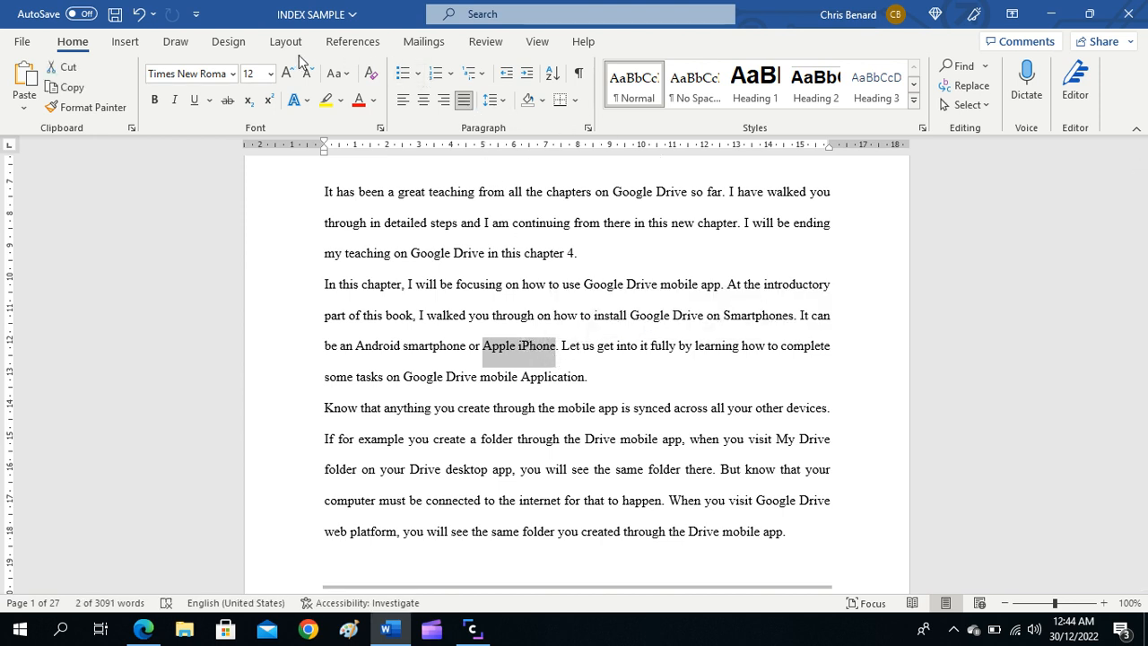
left_click(354, 42)
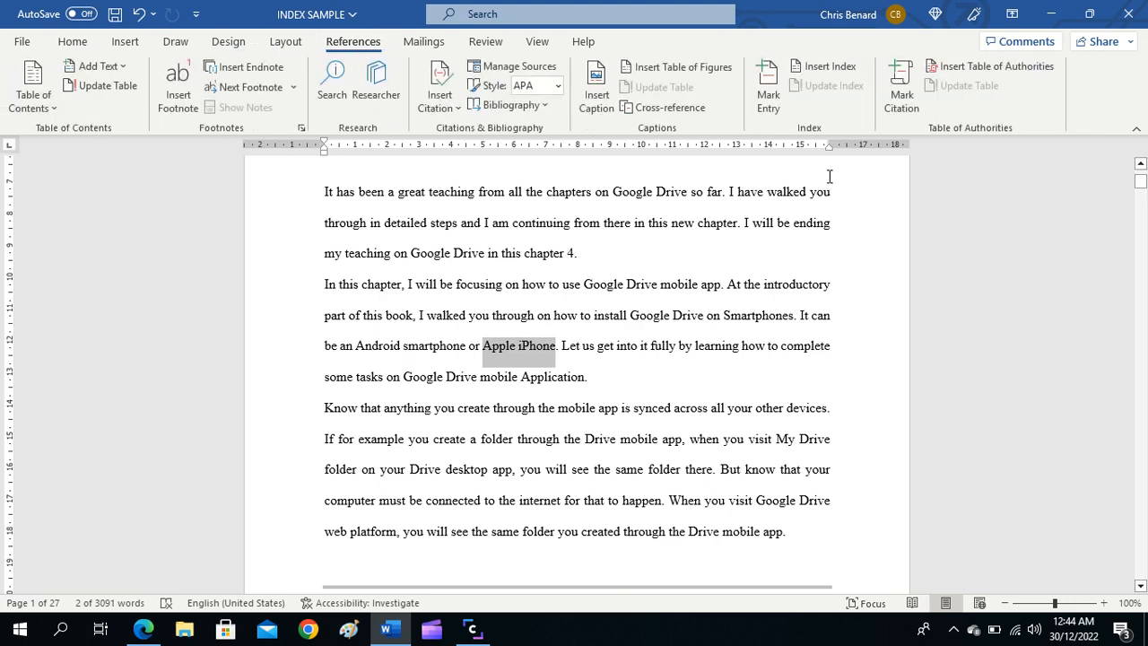
left_click(771, 100)
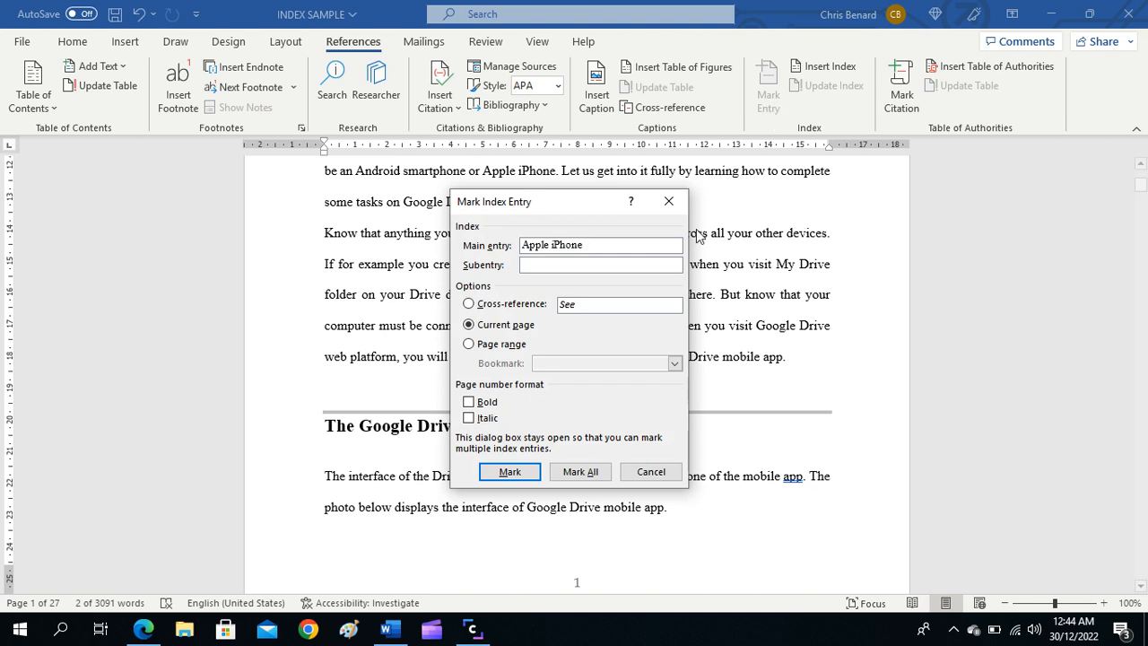
left_click(574, 473)
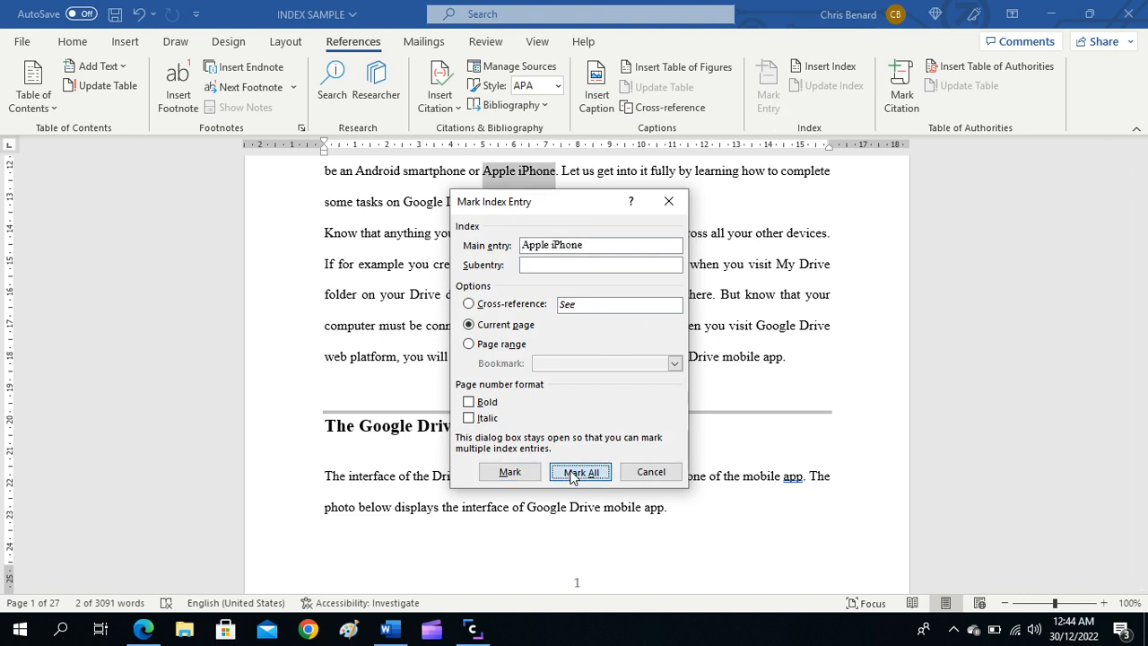
left_click(652, 471)
left_click(549, 343)
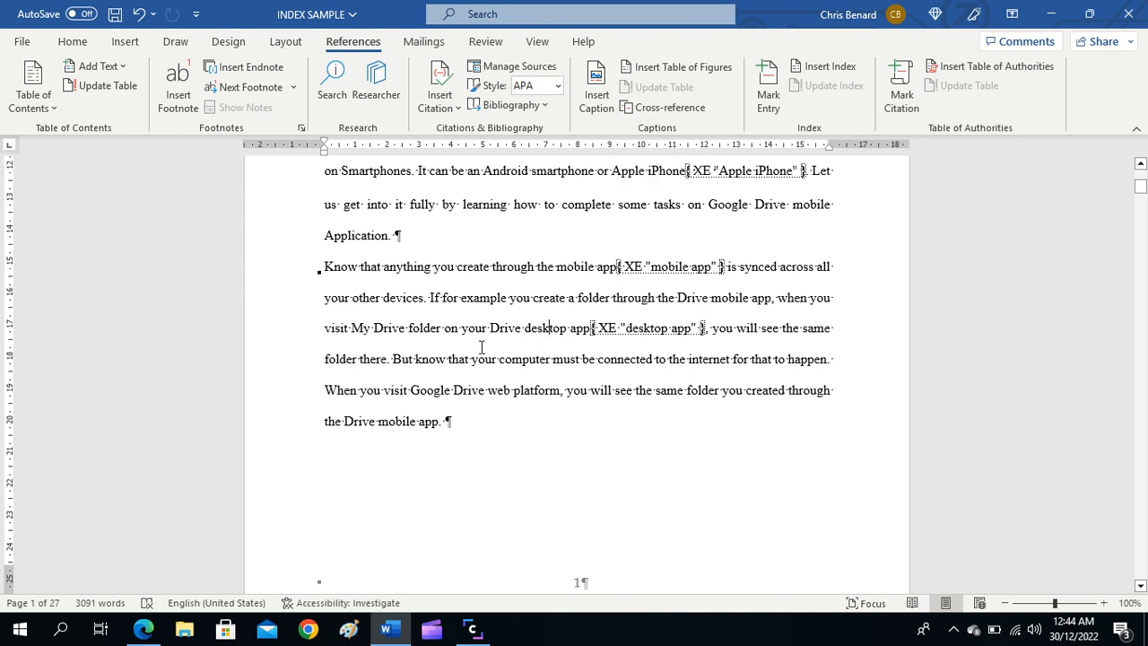
Step: Mark all occurrences of "Menu button" under the heading How to Access Other Tabs on Drive Mobile App as index entries
scroll(518, 387, "down", 1)
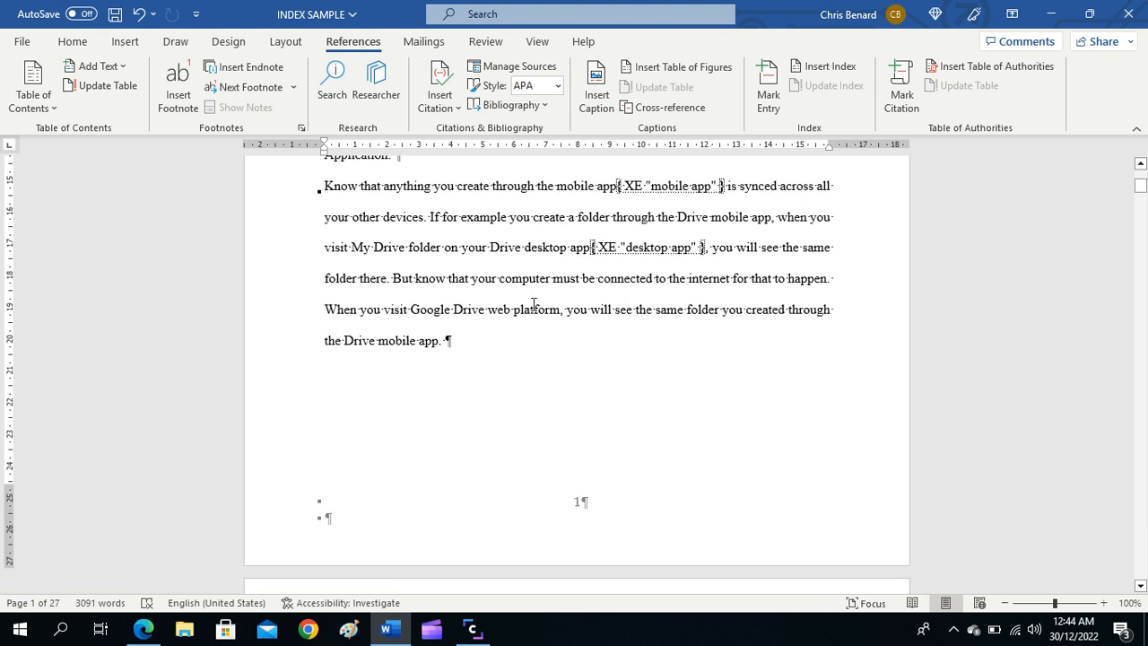
scroll(527, 313, "down", 6)
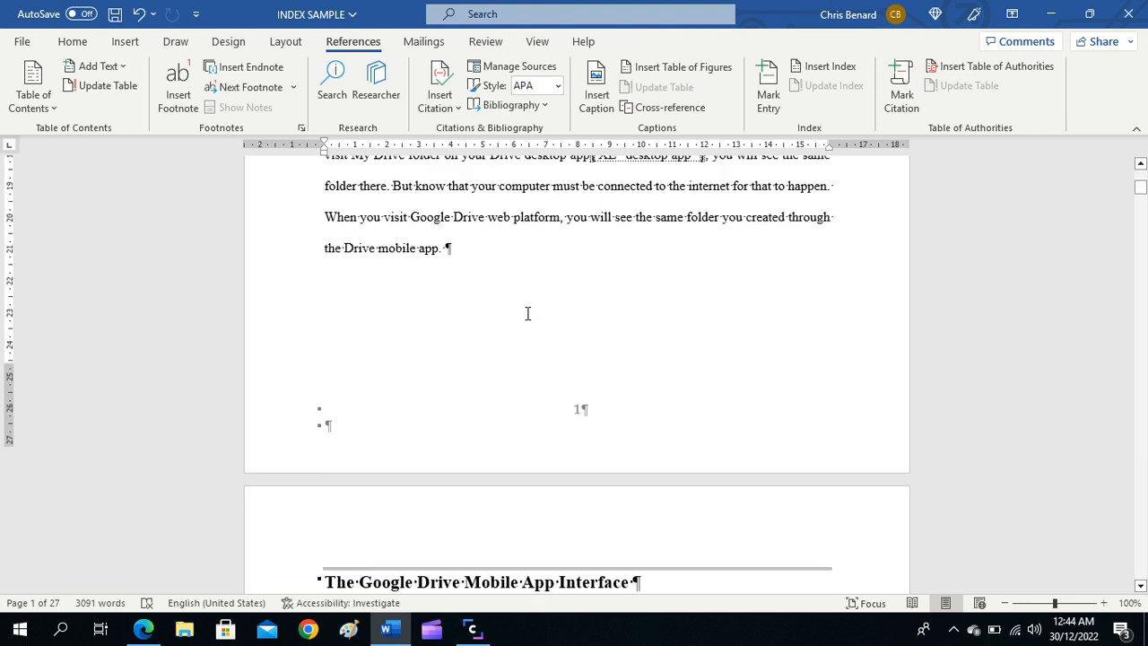
scroll(527, 313, "down", 1)
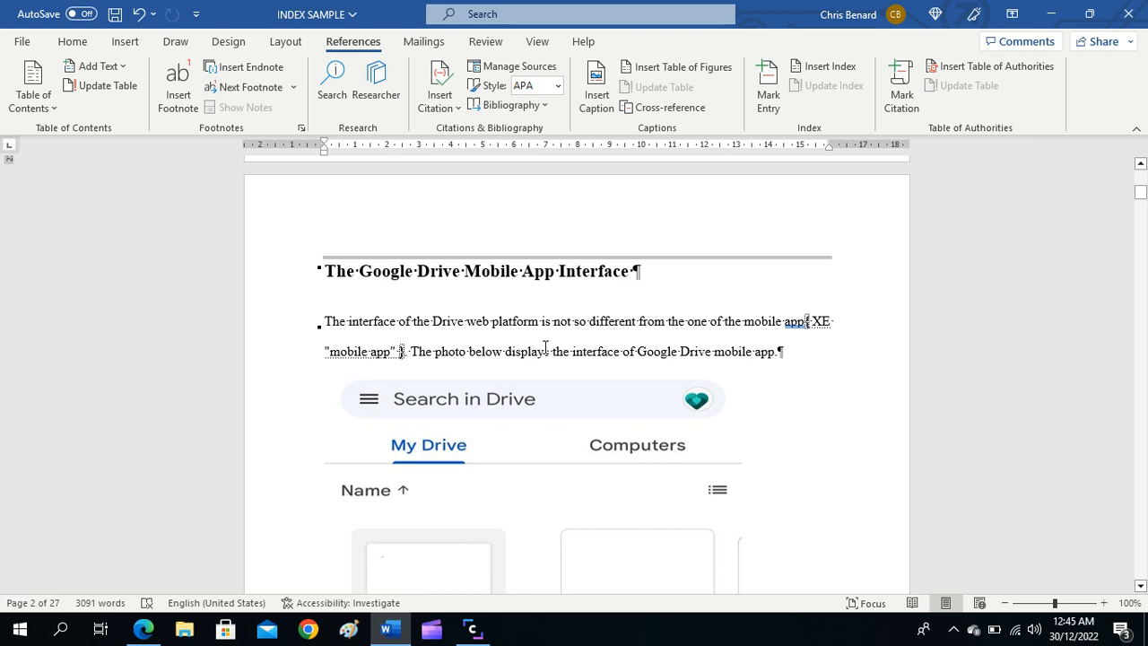
scroll(773, 347, "down", 10)
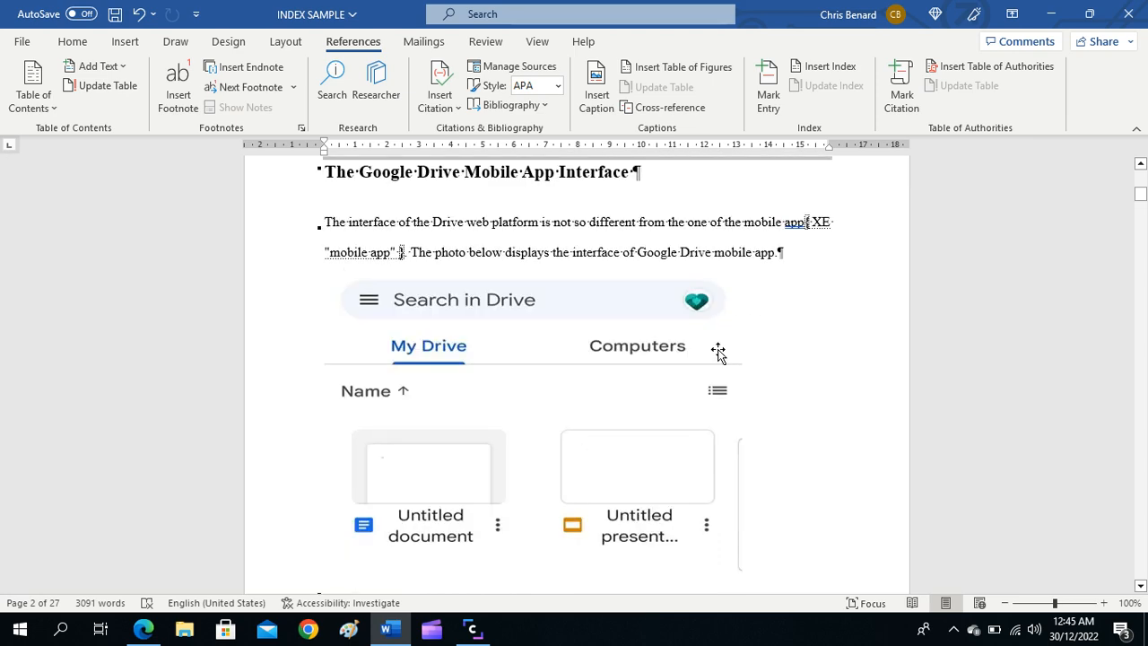
scroll(552, 369, "down", 3)
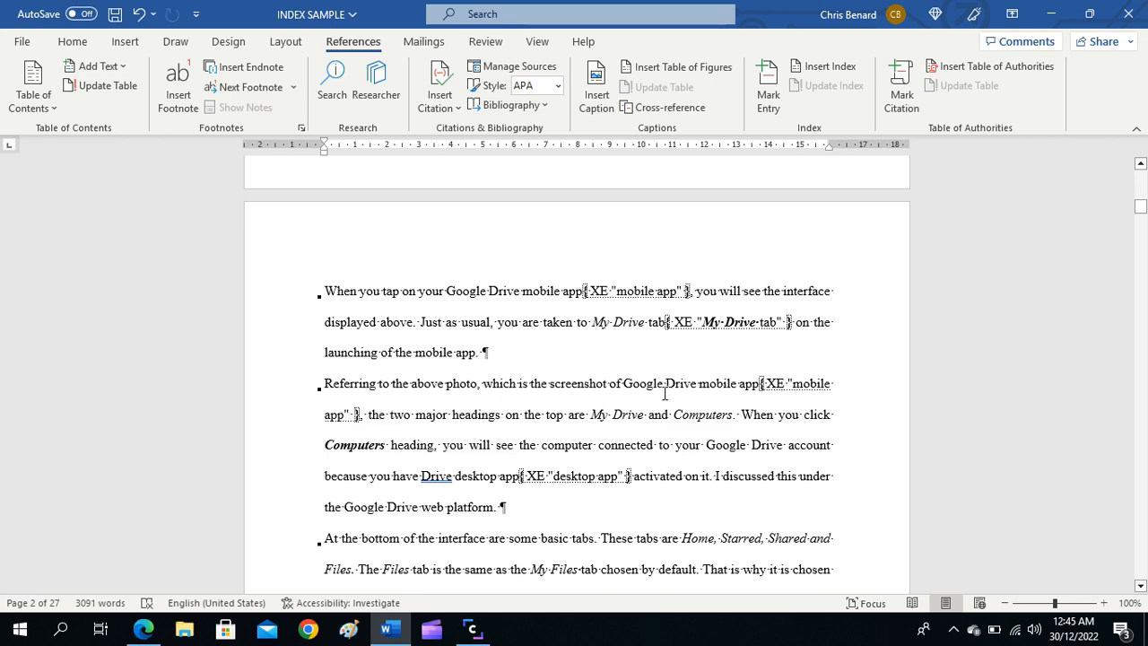
scroll(566, 386, "down", 8)
scroll(530, 378, "down", 2)
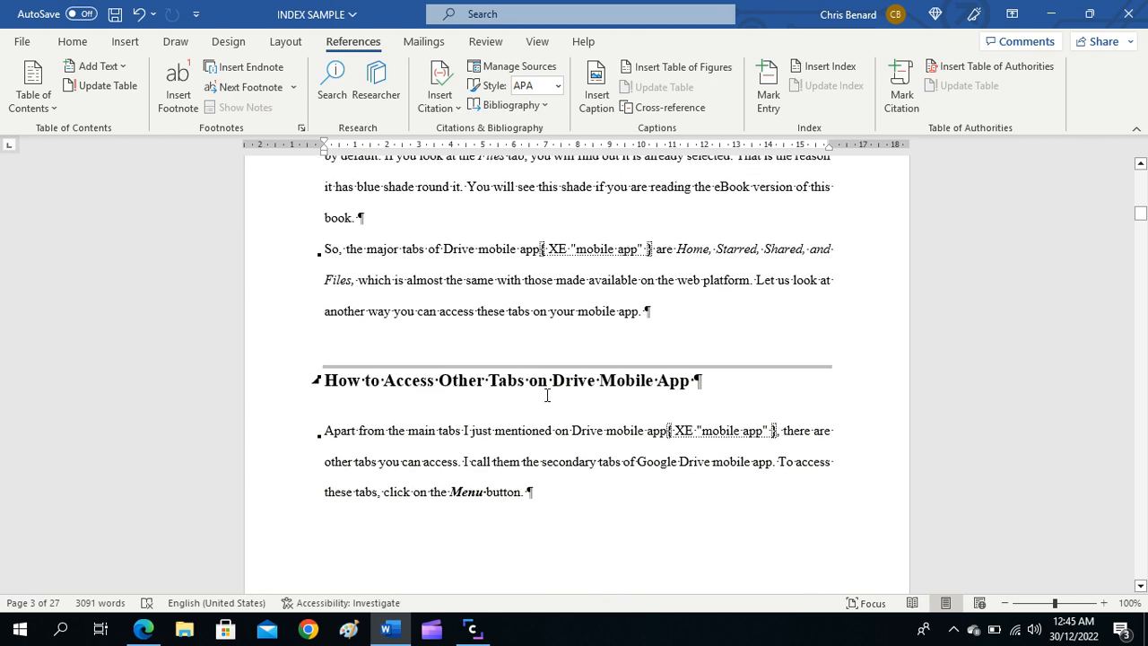
scroll(543, 394, "down", 1)
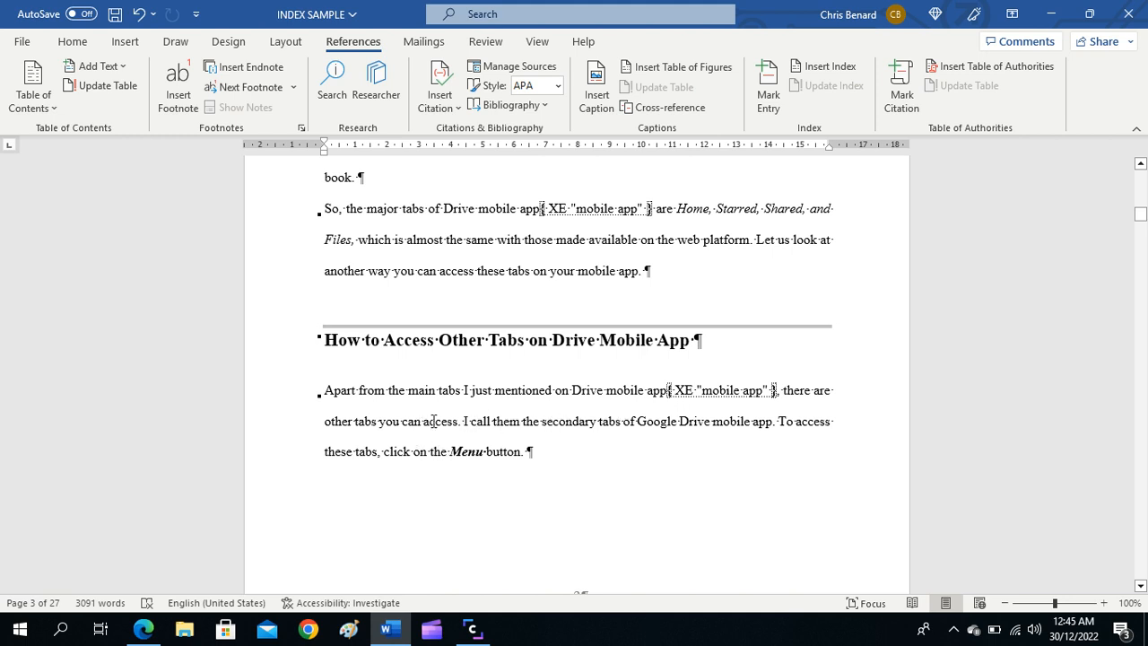
left_click(453, 451)
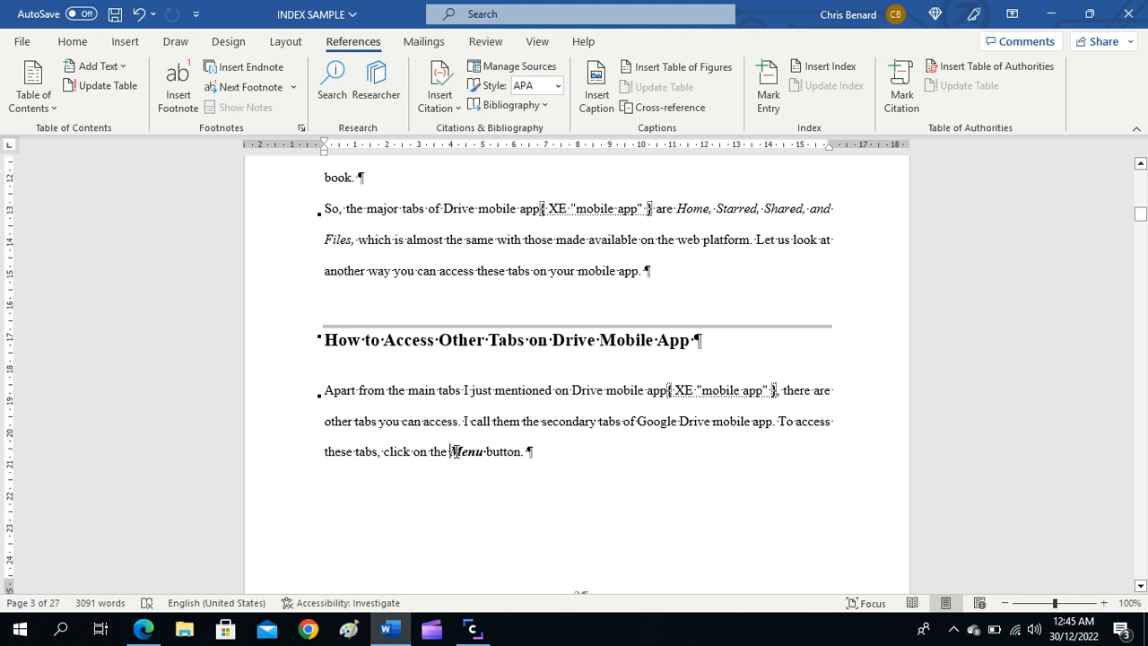
left_click_drag(455, 451, 512, 456)
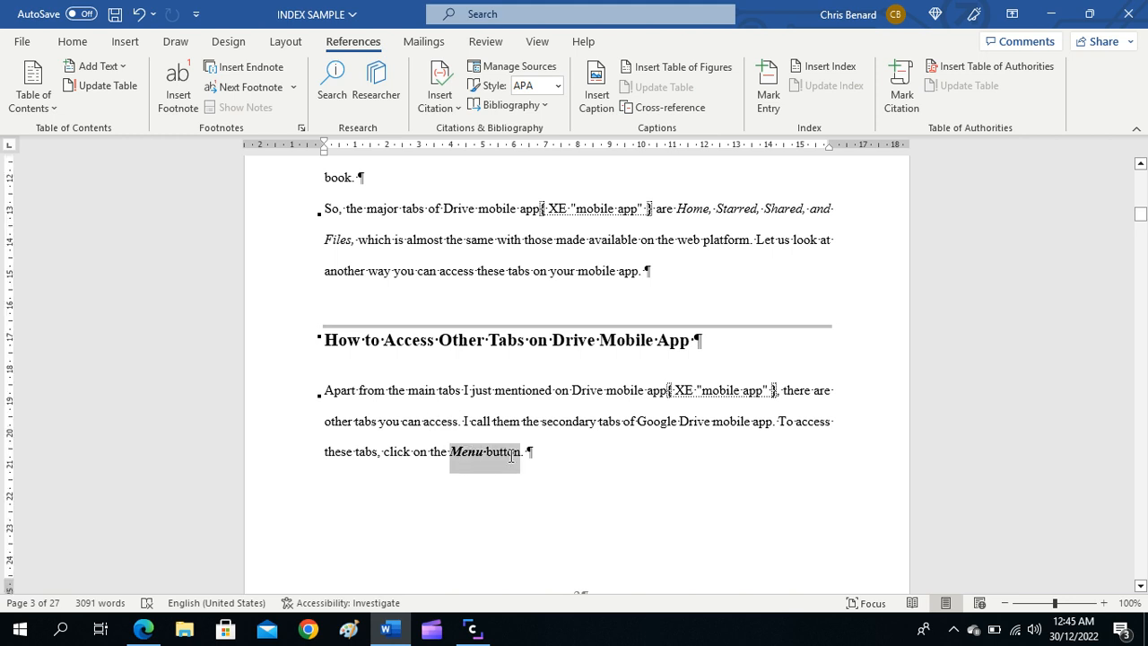
left_click(757, 108)
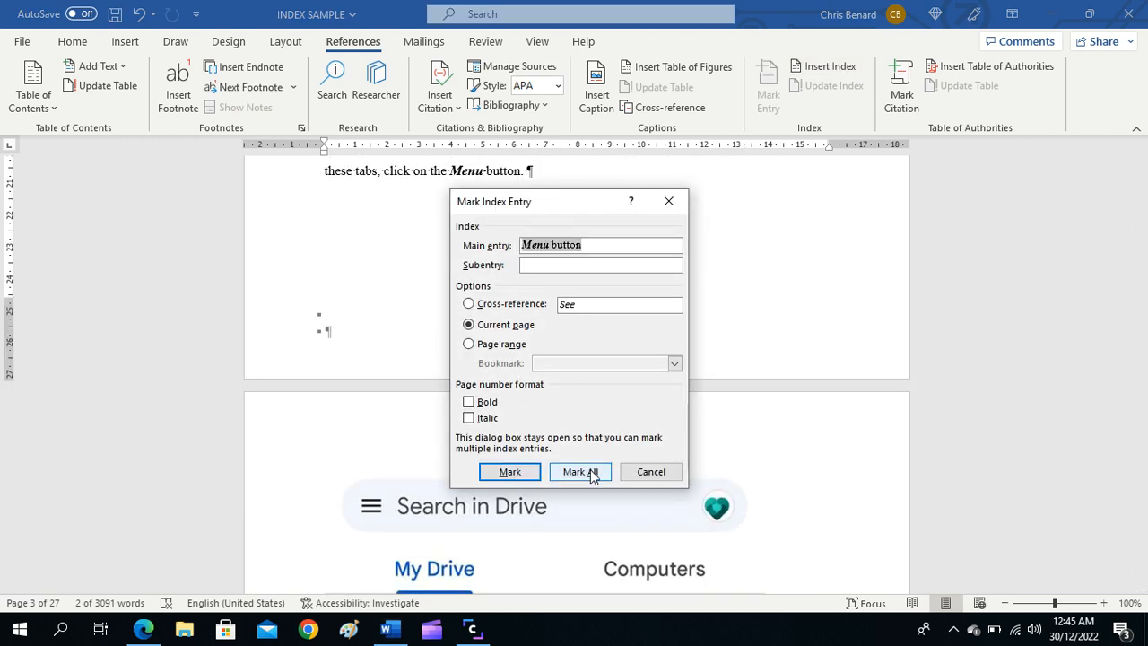
left_click(579, 472)
left_click(648, 472)
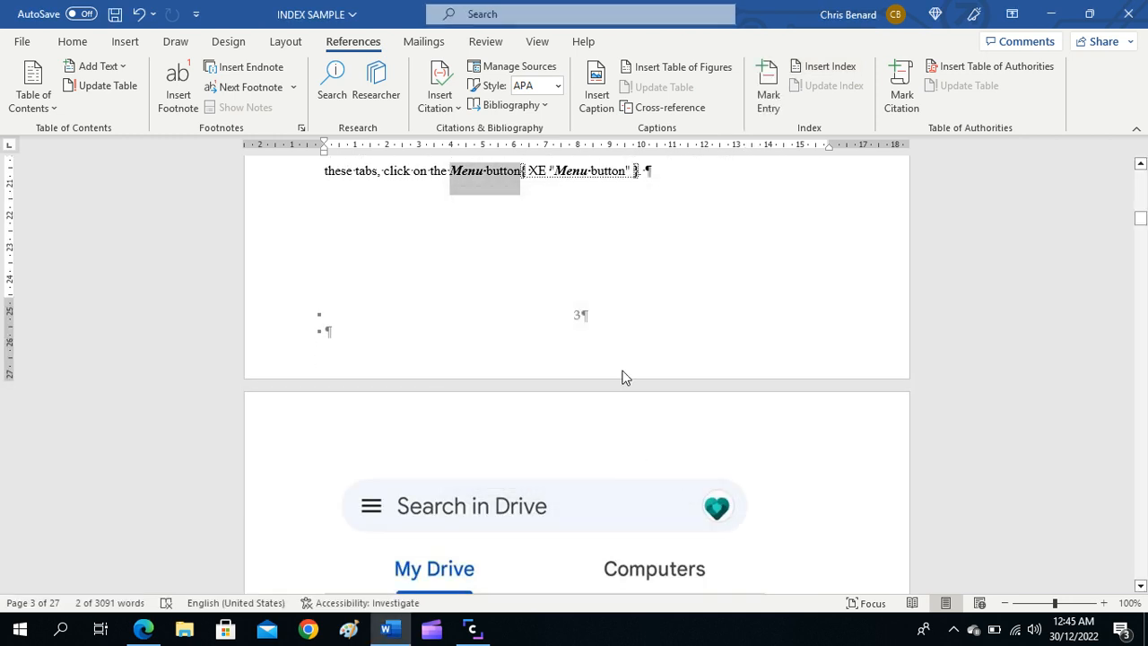
Step: Mark all occurrences of "Settings" under the heading The Settings Tab of Drive Mobile App as index entries, using the current page option
scroll(625, 378, "down", 15)
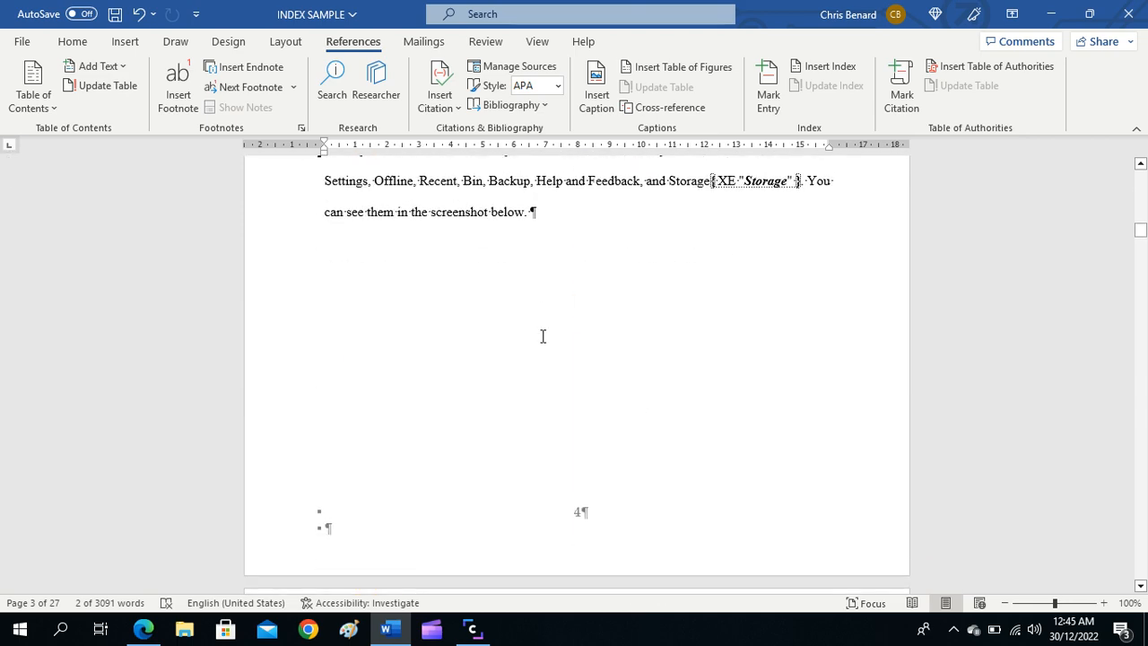
scroll(543, 336, "down", 20)
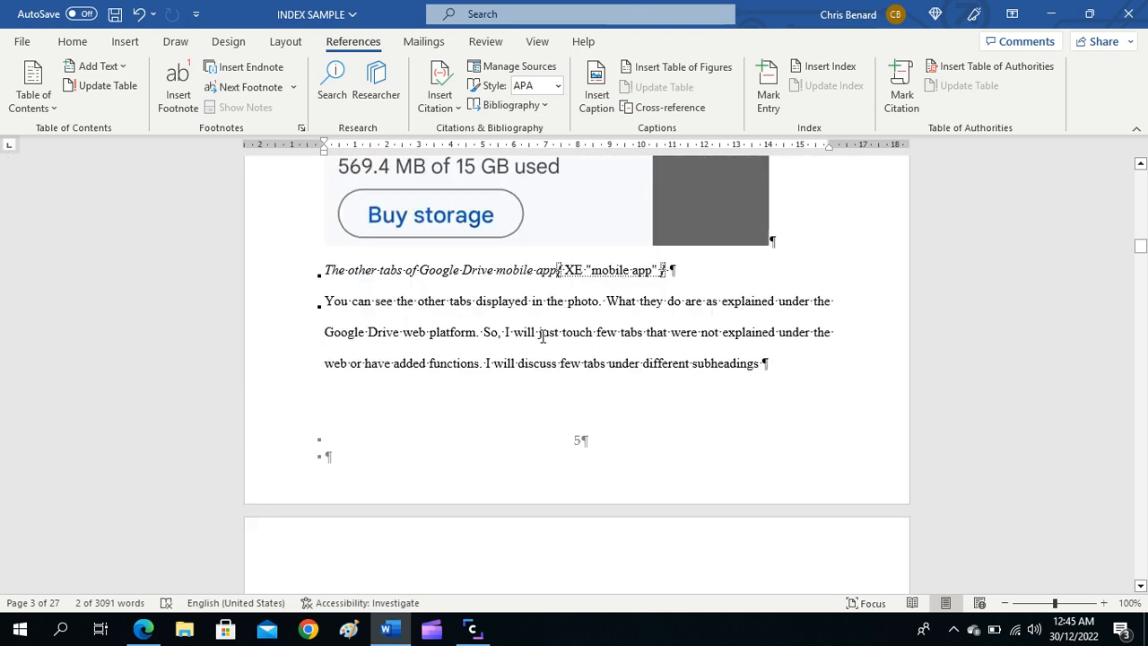
scroll(543, 336, "down", 8)
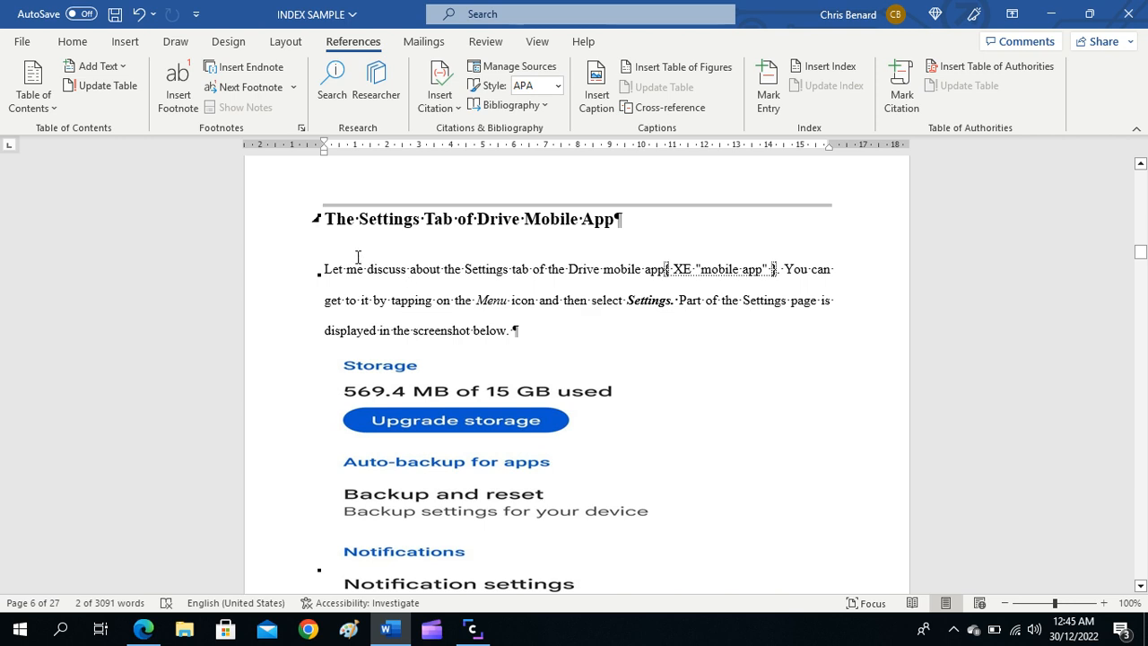
left_click(632, 306)
left_click_drag(631, 306, 672, 307)
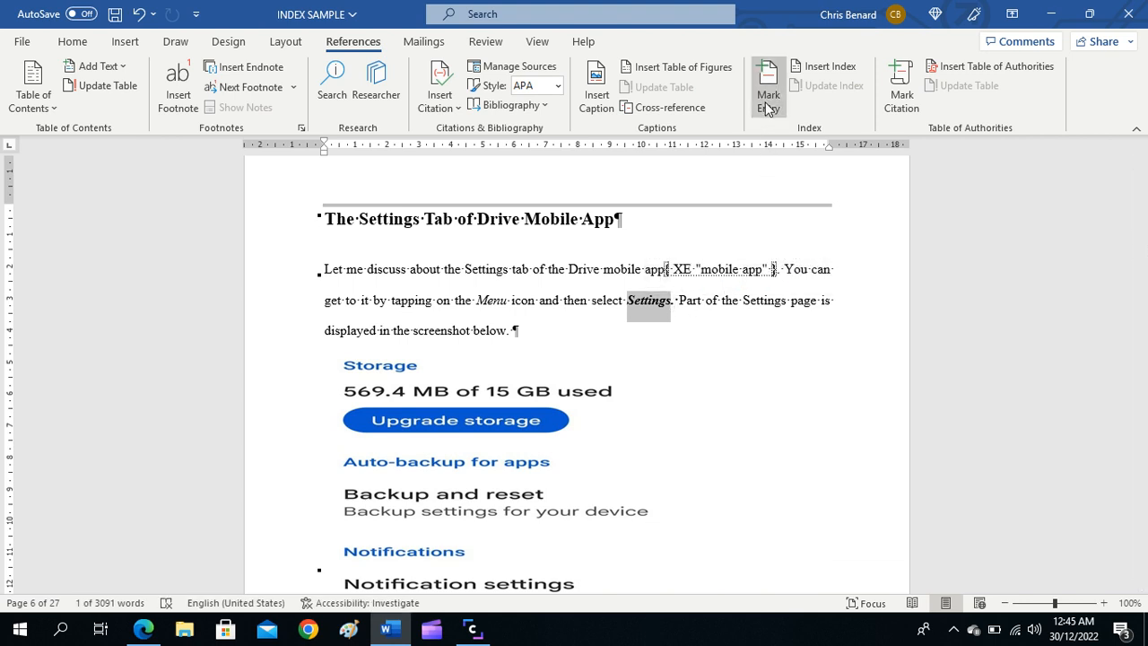
left_click(768, 98)
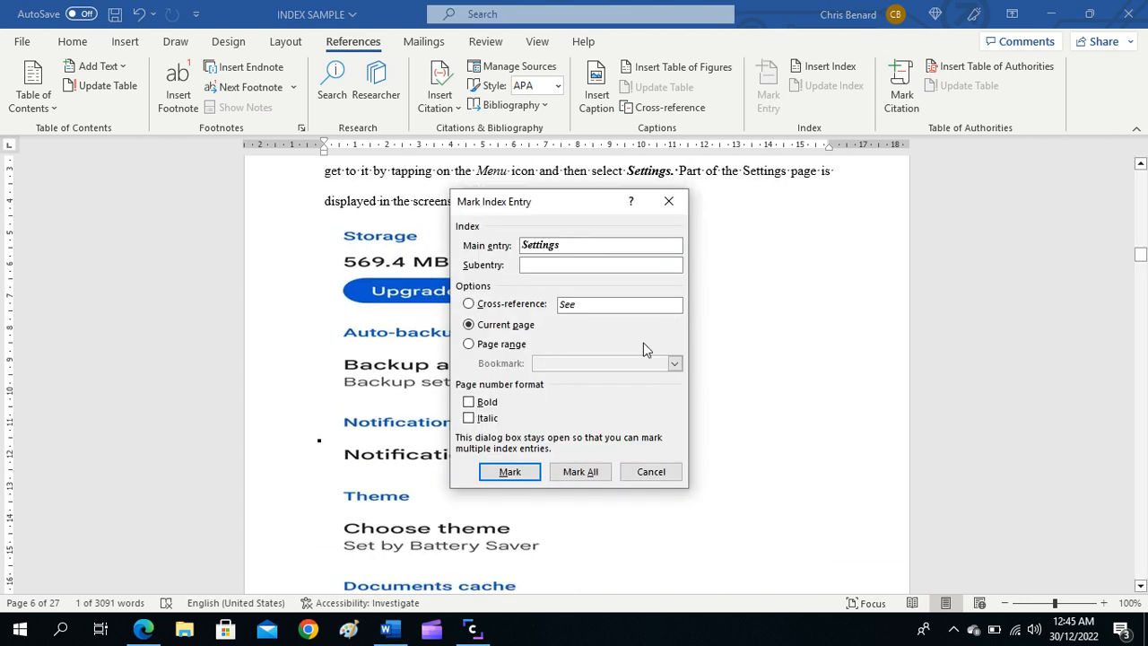
left_click(582, 472)
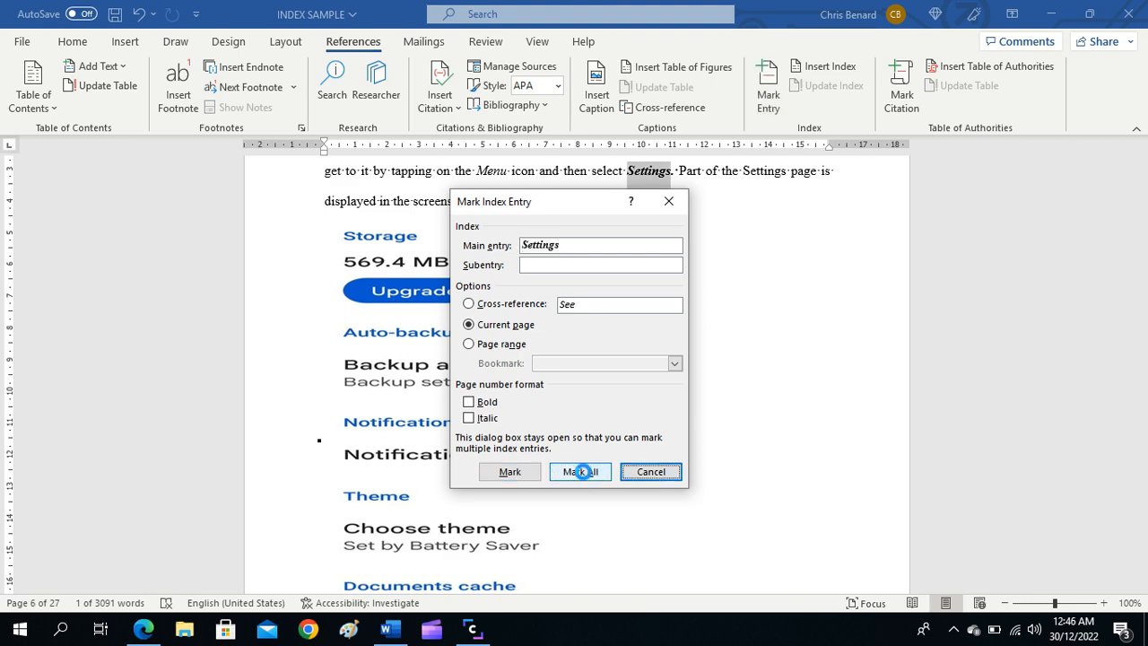
left_click(668, 473)
Step: Mark all occurrences of "Get storage" from the second paragraph on page 7 as index entries
scroll(695, 399, "down", 5)
scroll(689, 391, "down", 1)
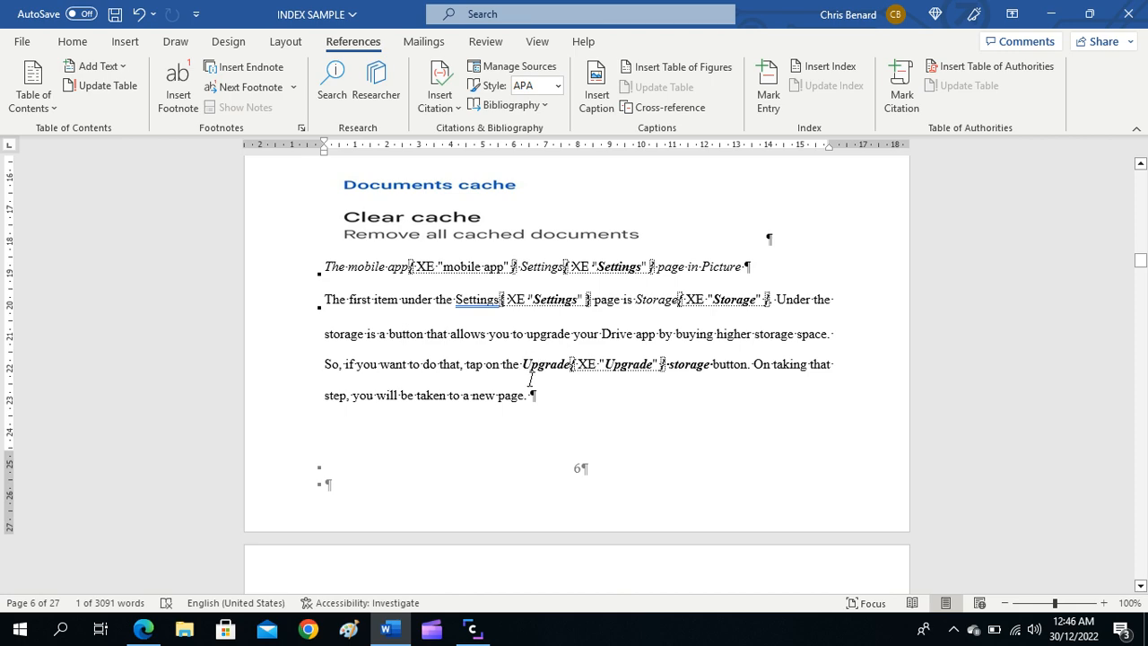
scroll(530, 380, "down", 4)
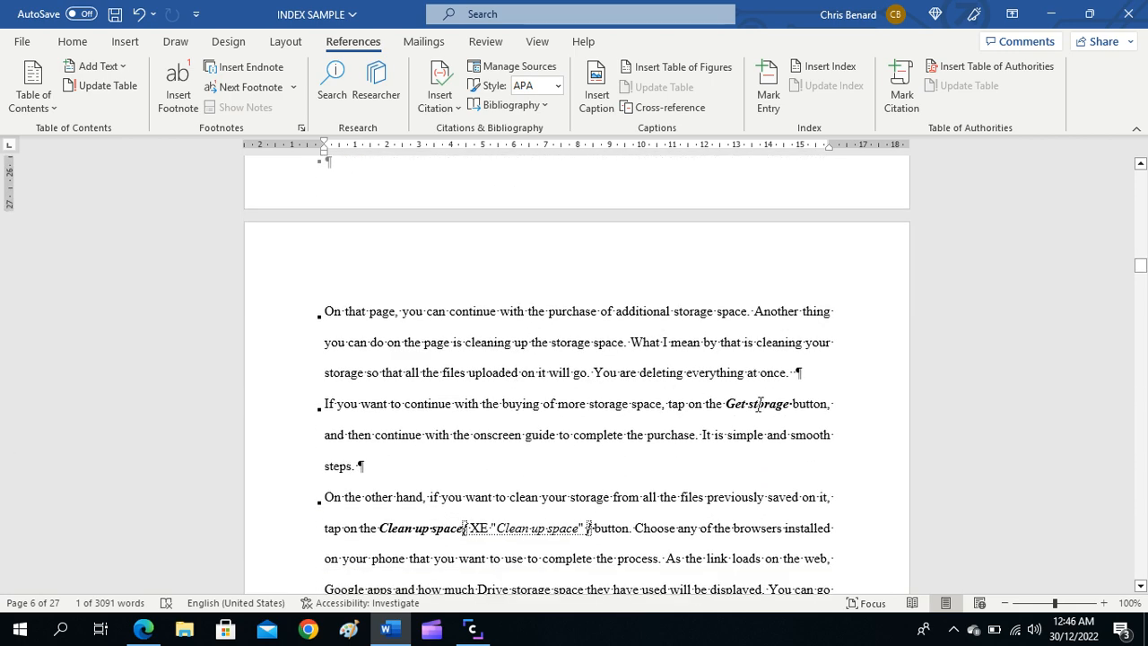
left_click(734, 408)
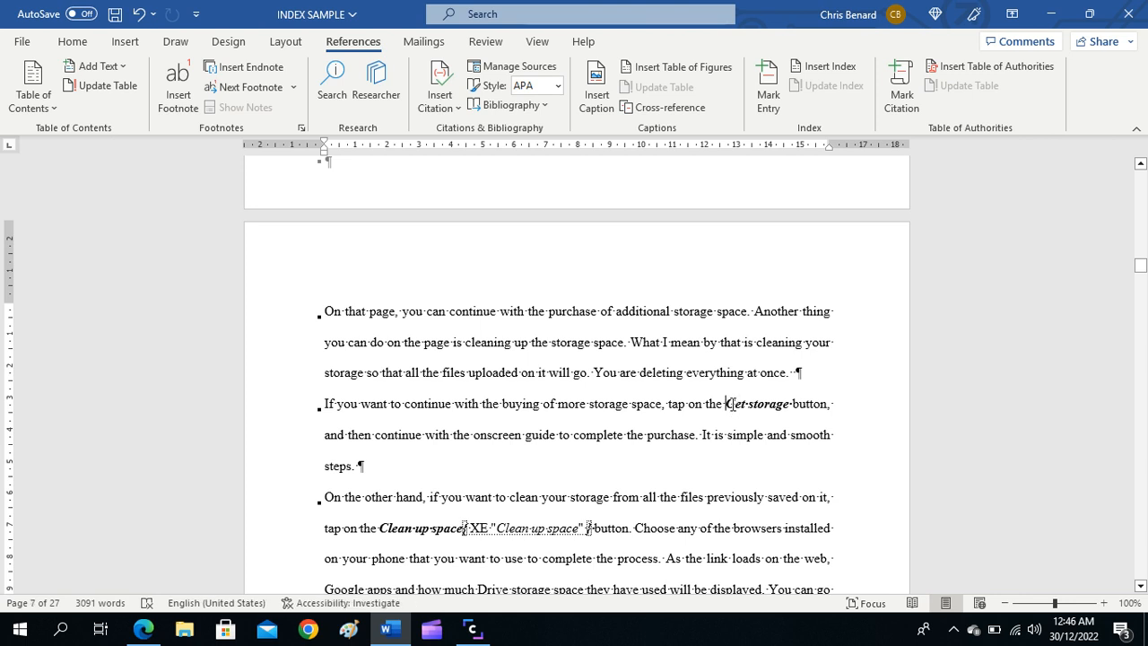
left_click_drag(732, 404, 771, 410)
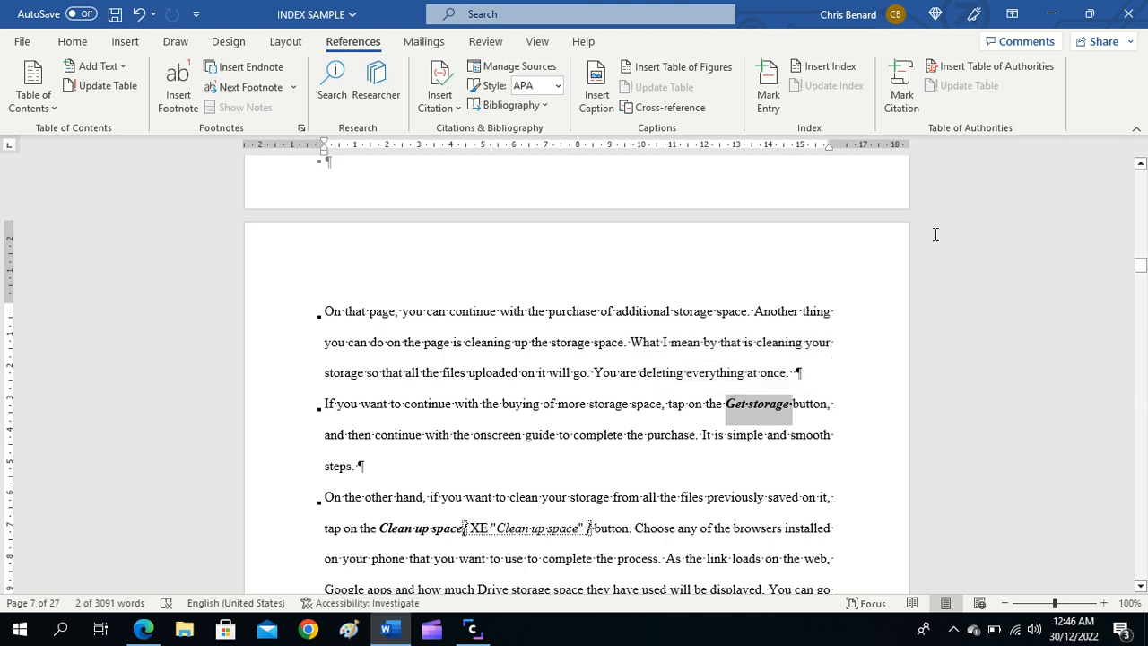
left_click(768, 86)
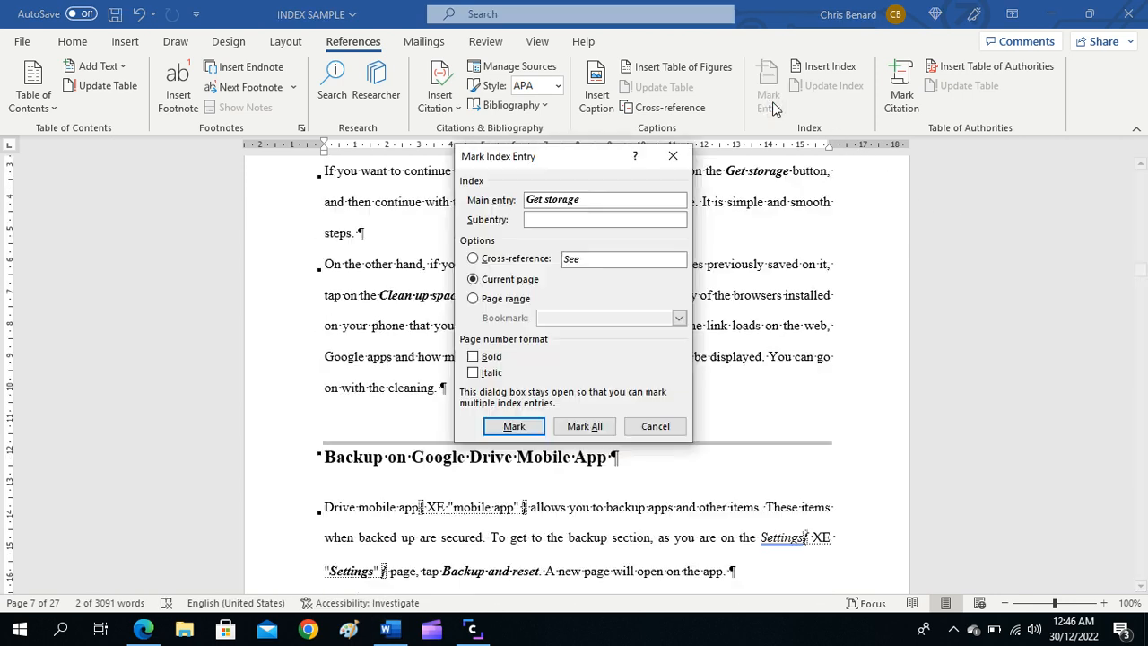
left_click(585, 428)
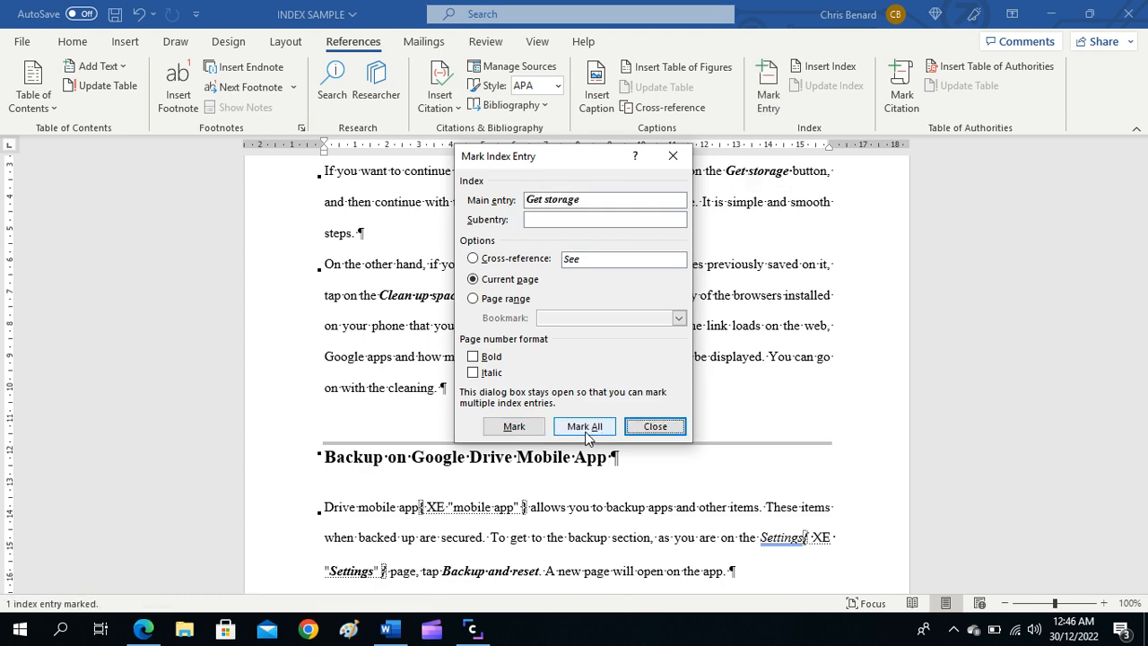
left_click(669, 435)
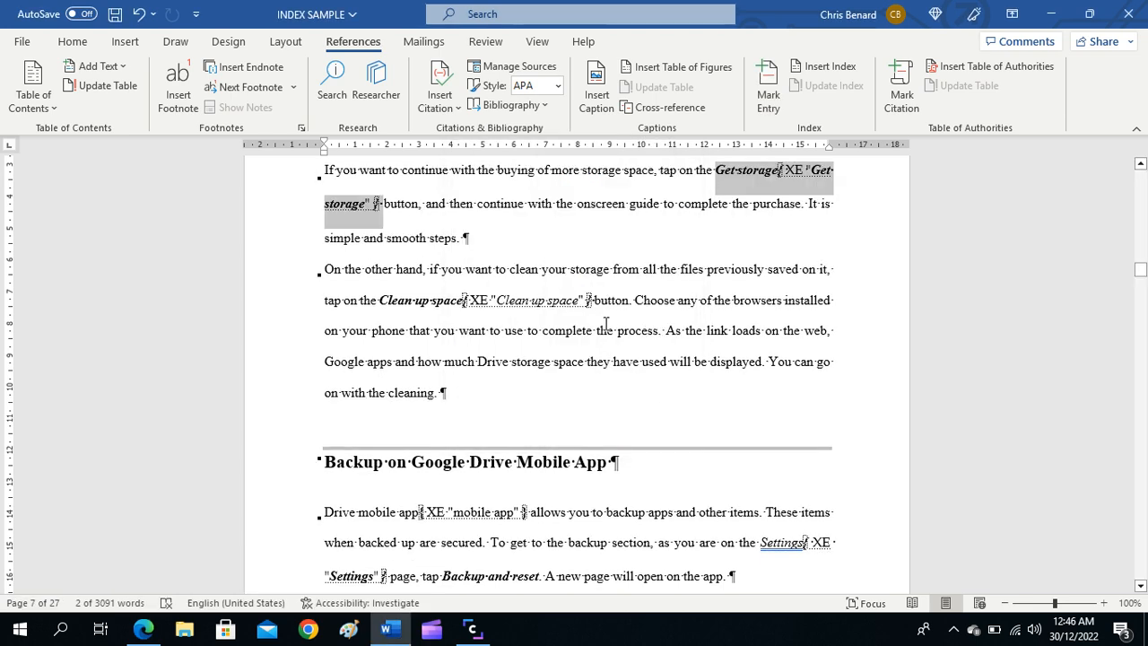
Step: Place the cursor on the blank last page of the document and hide the paragraph marks and formatting symbols
scroll(592, 324, "down", 10)
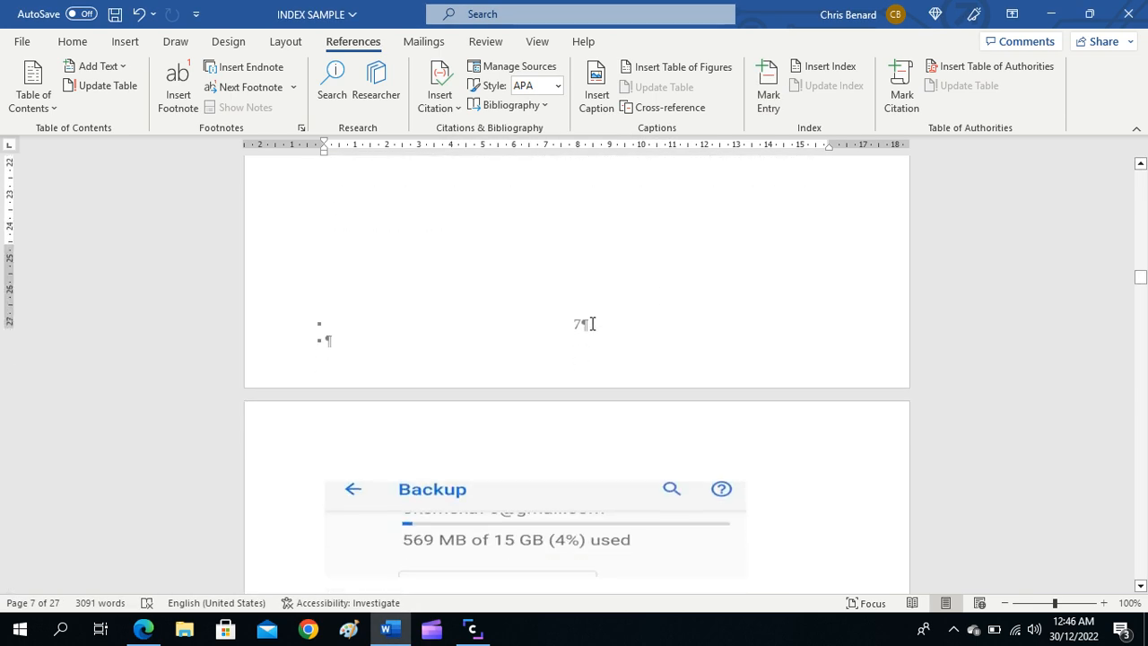
scroll(592, 324, "down", 12)
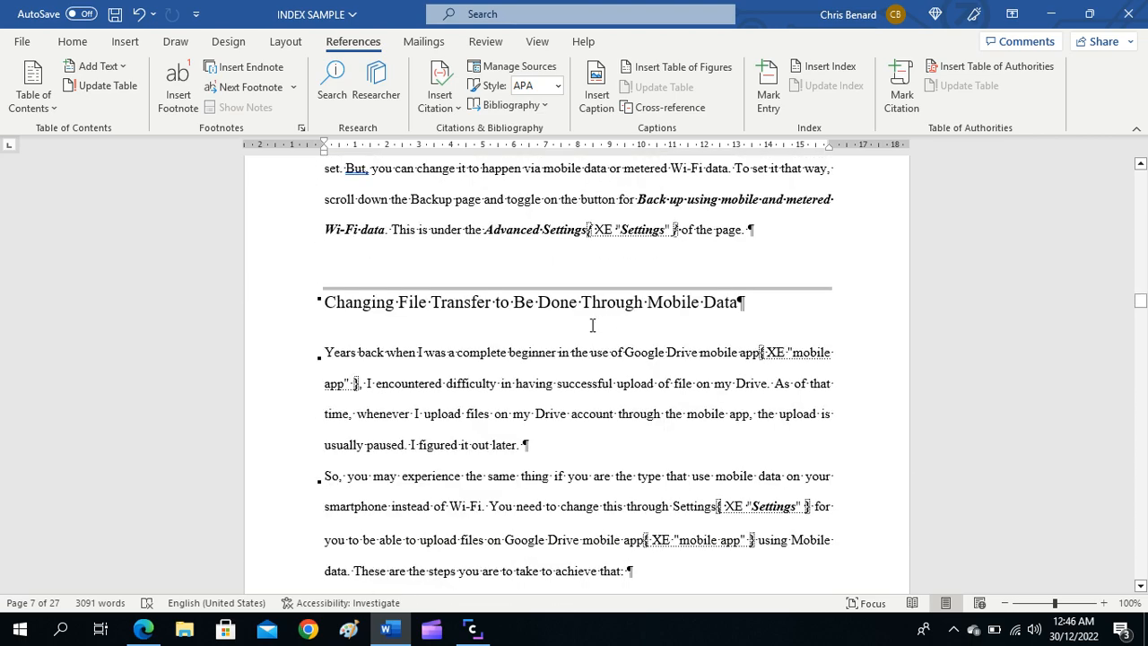
scroll(592, 325, "down", 12)
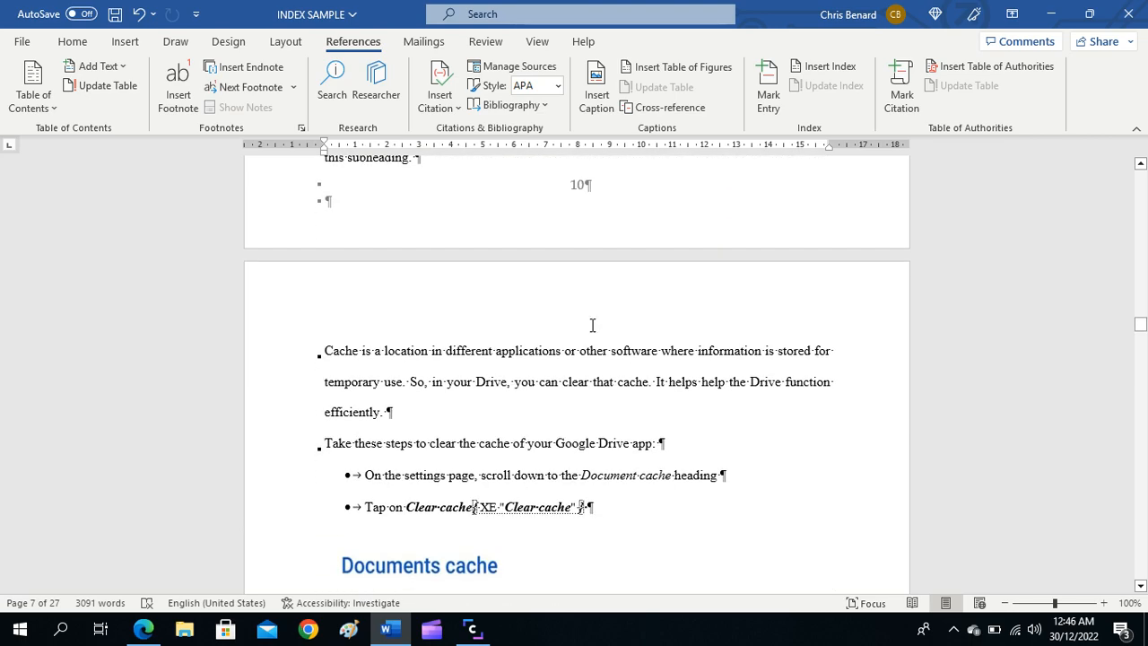
scroll(592, 328, "down", 8)
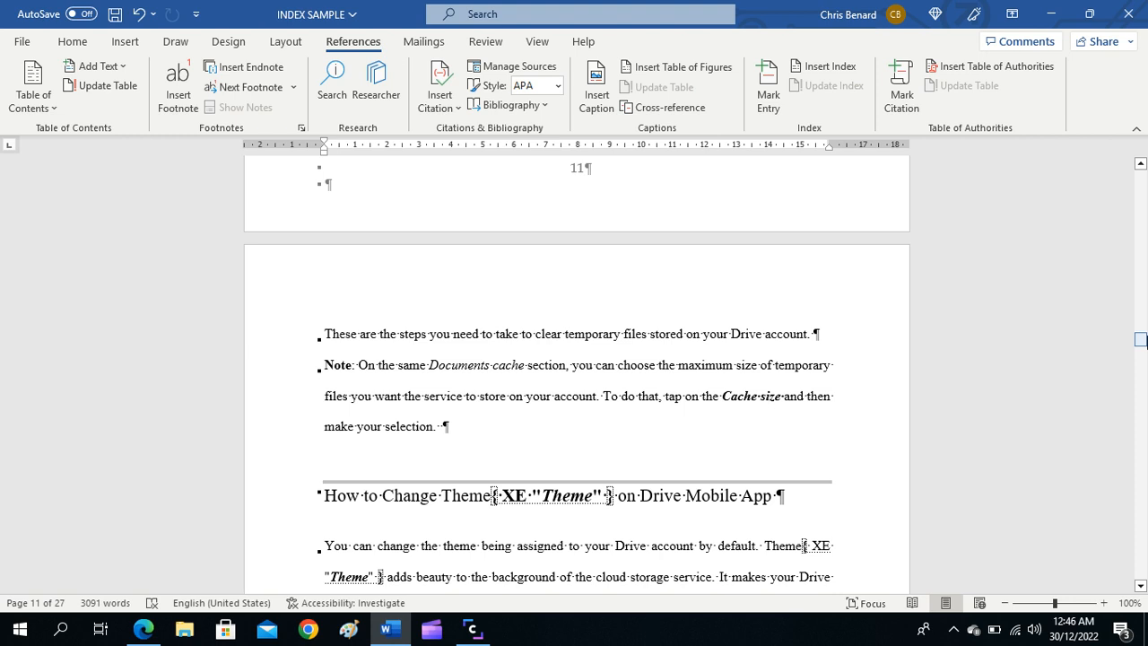
left_click_drag(1141, 339, 1135, 579)
scroll(682, 287, "up", 2)
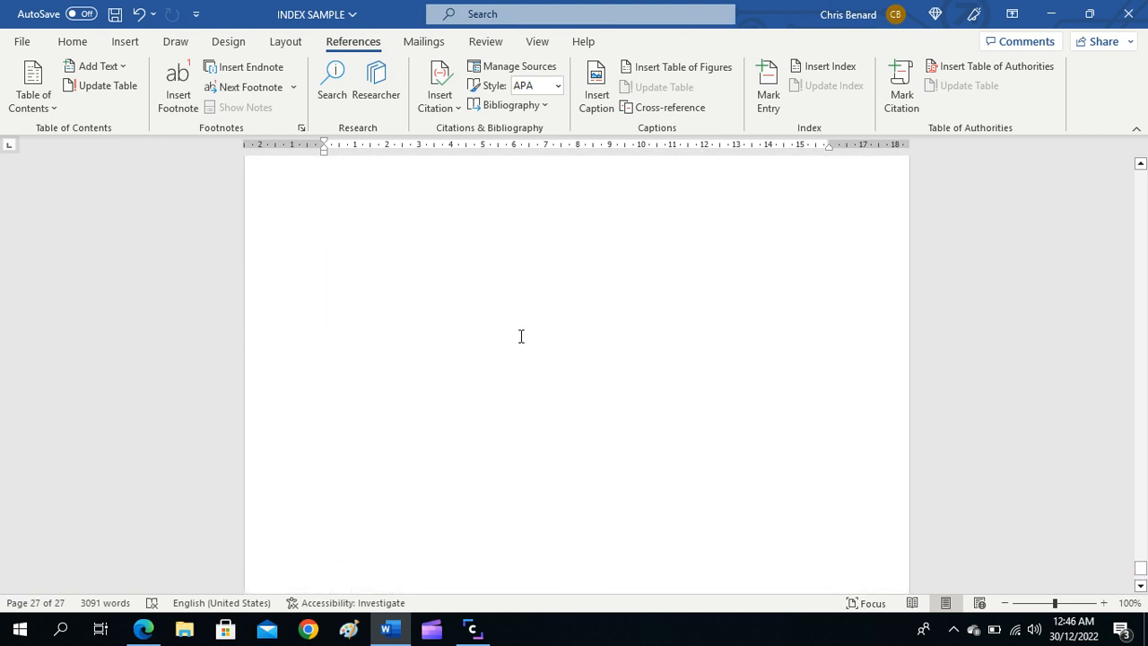
scroll(516, 332, "up", 3)
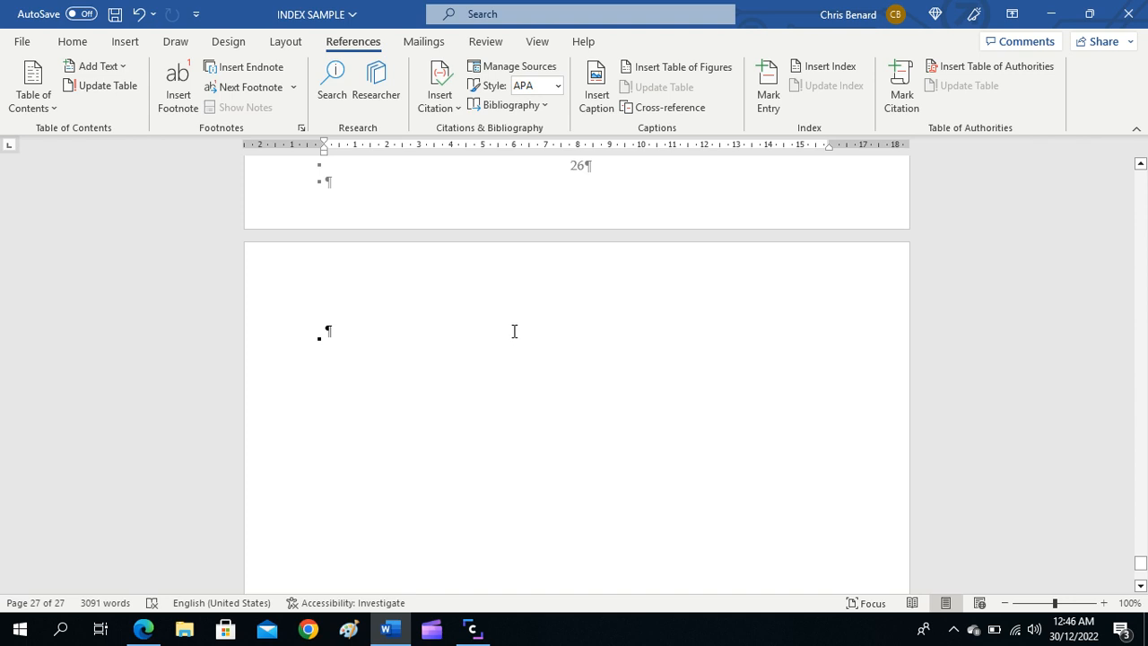
left_click(414, 422)
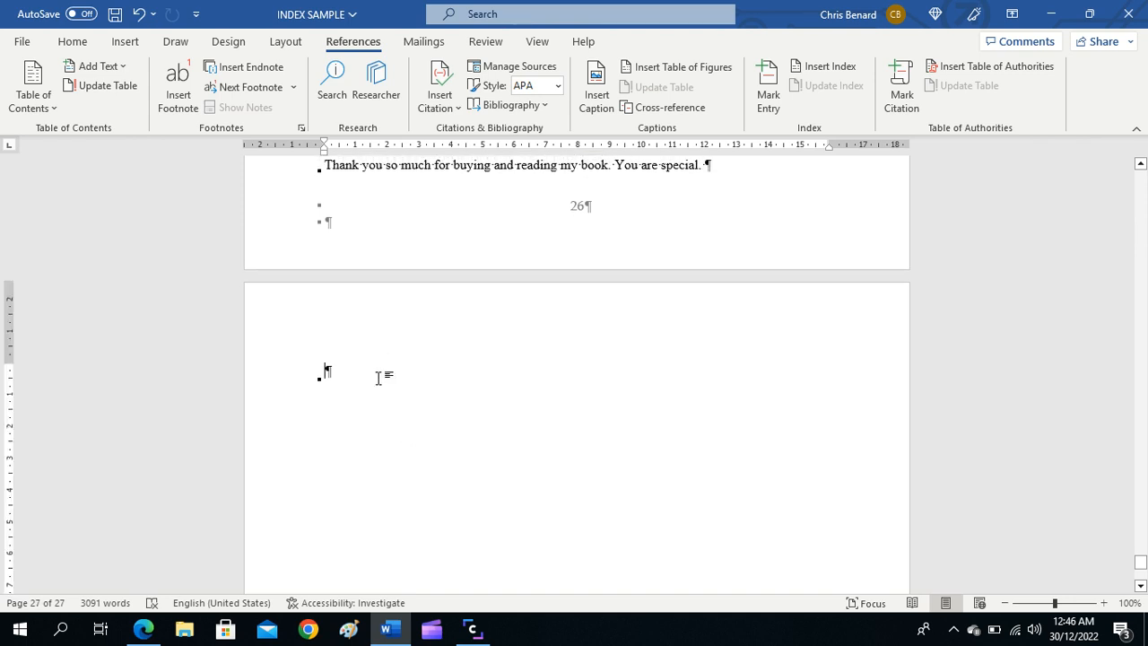
left_click(75, 44)
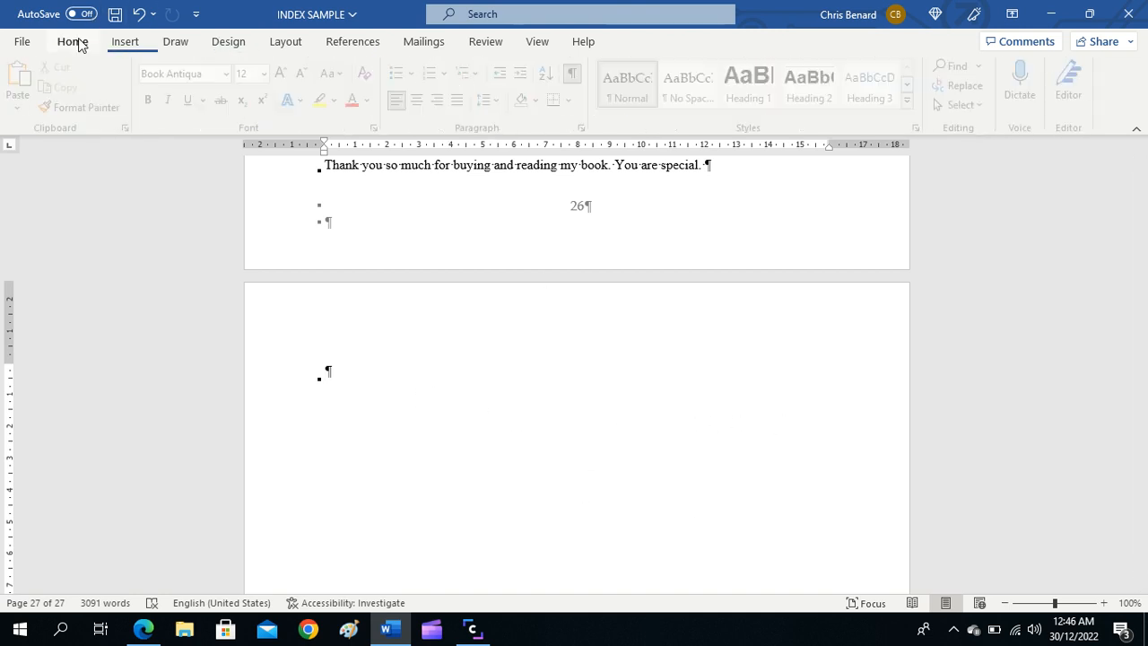
left_click(580, 79)
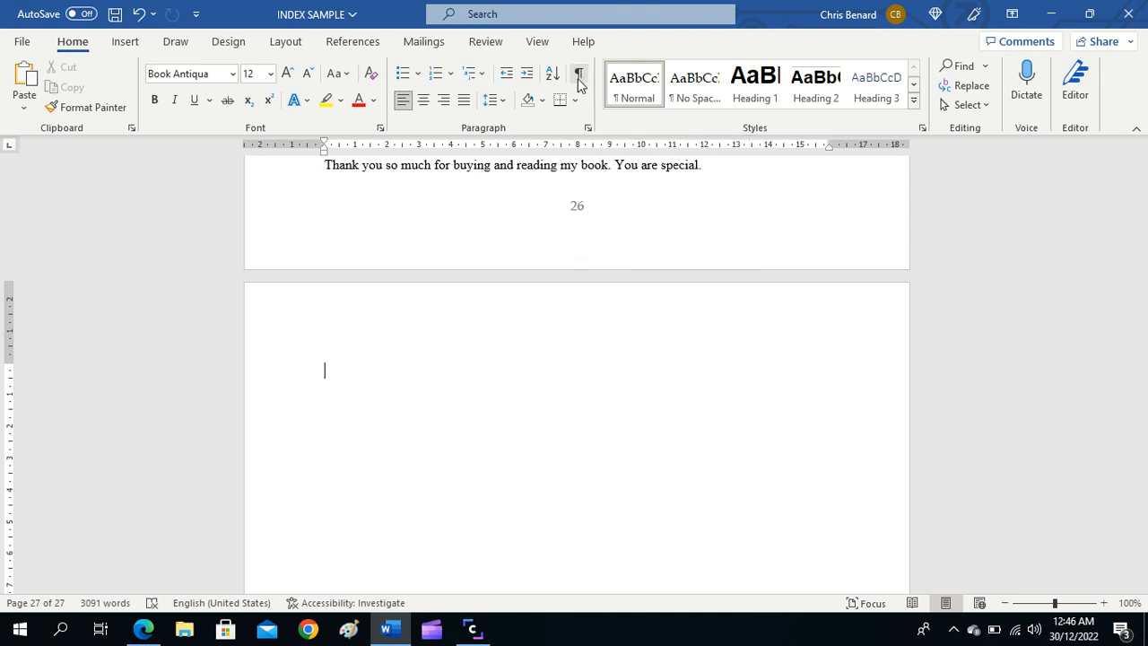
scroll(453, 258, "up", 4)
scroll(453, 258, "up", 5)
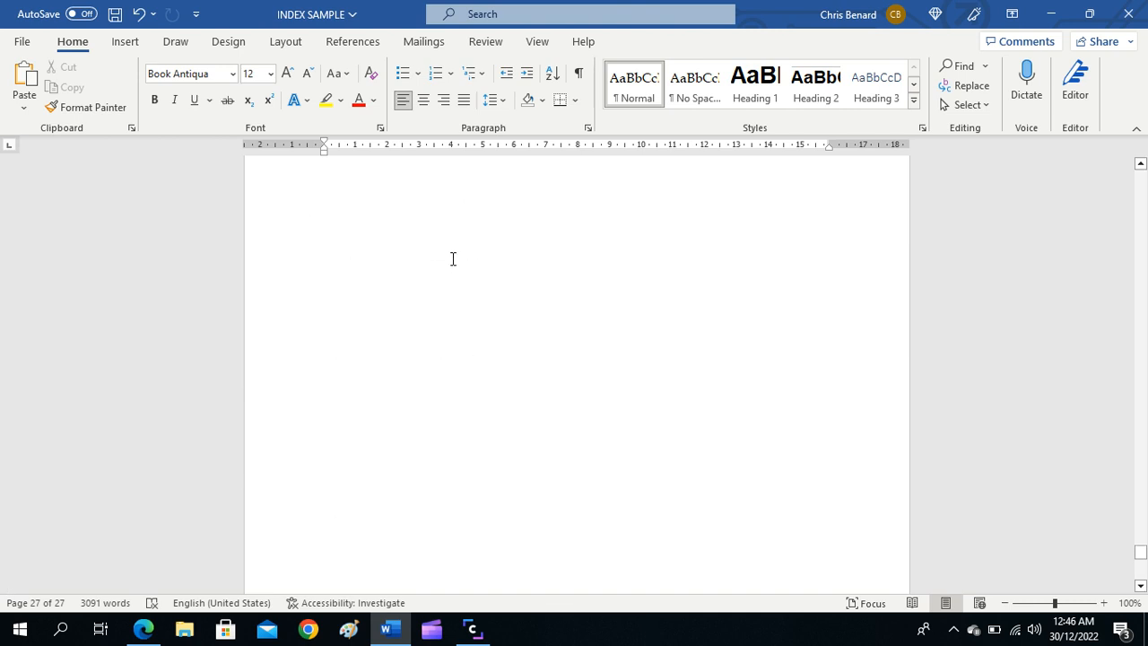
Step: Add the heading INDEX in bold on the blank last page and place the cursor on the line below it
scroll(453, 258, "down", 9)
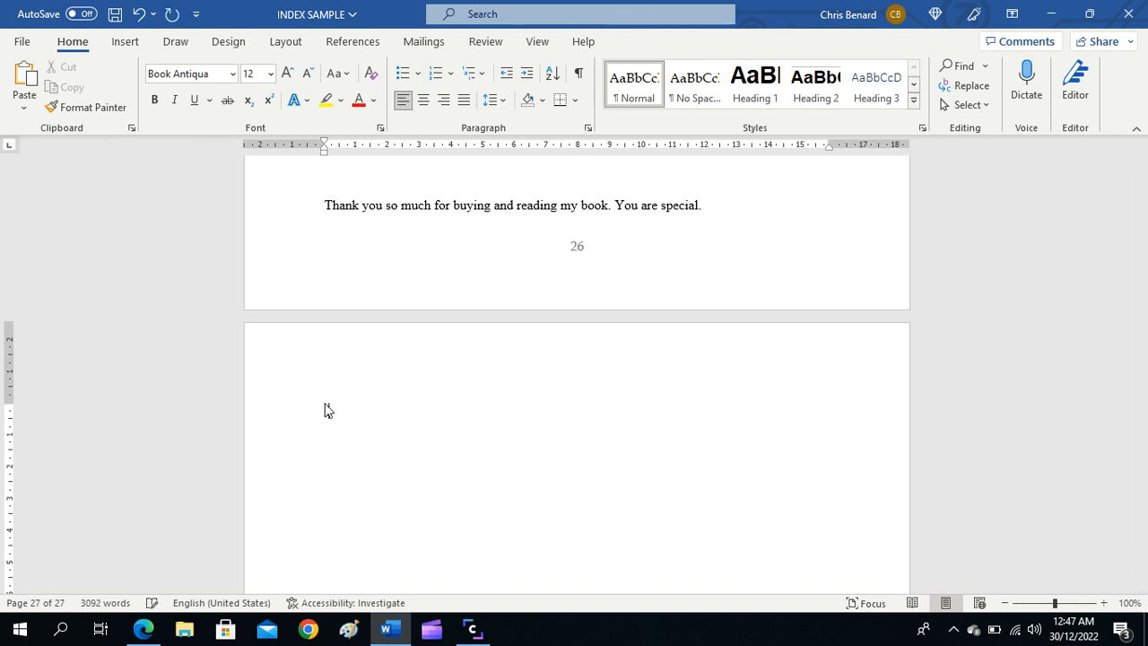
type("NDEX")
key("Return")
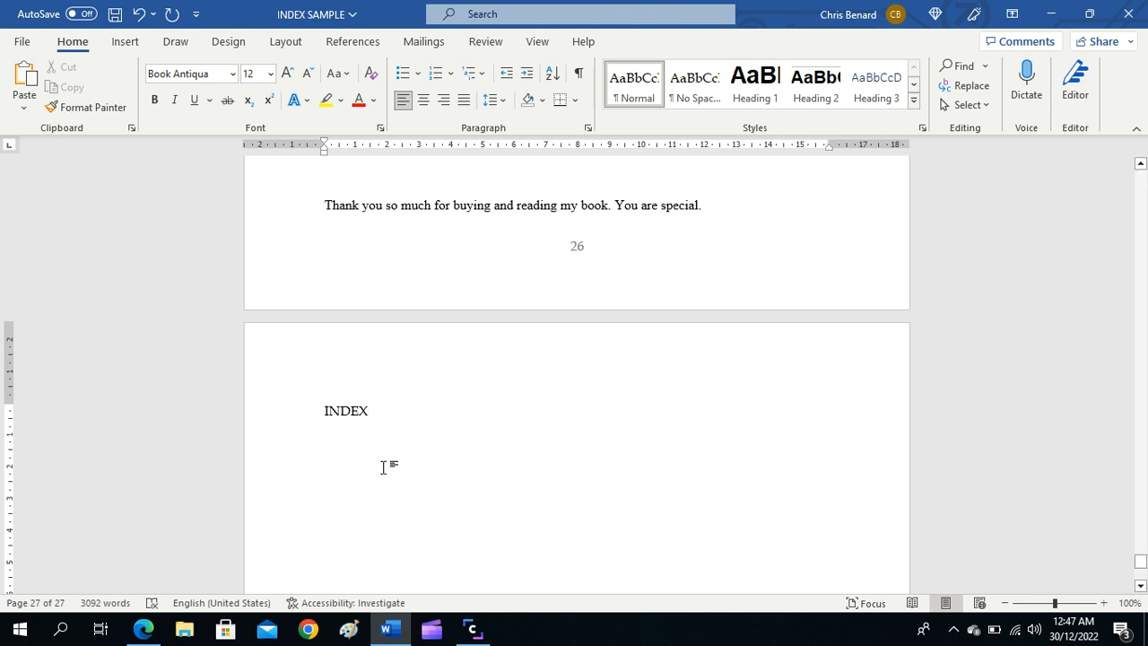
left_click_drag(392, 412, 327, 413)
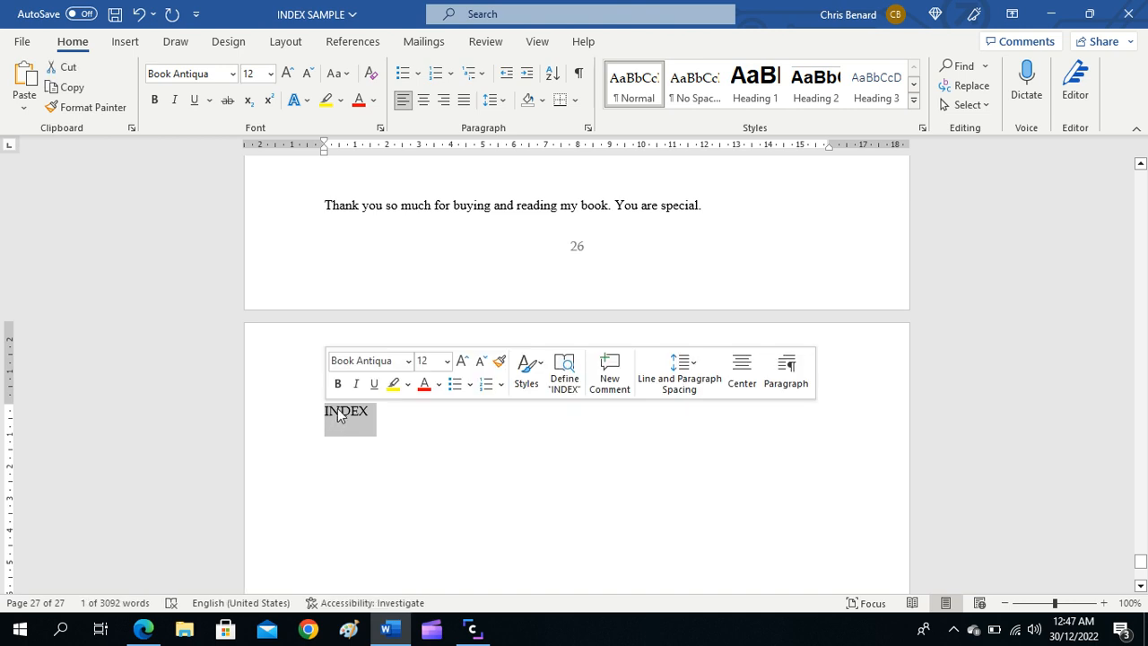
left_click(337, 383)
left_click(331, 456)
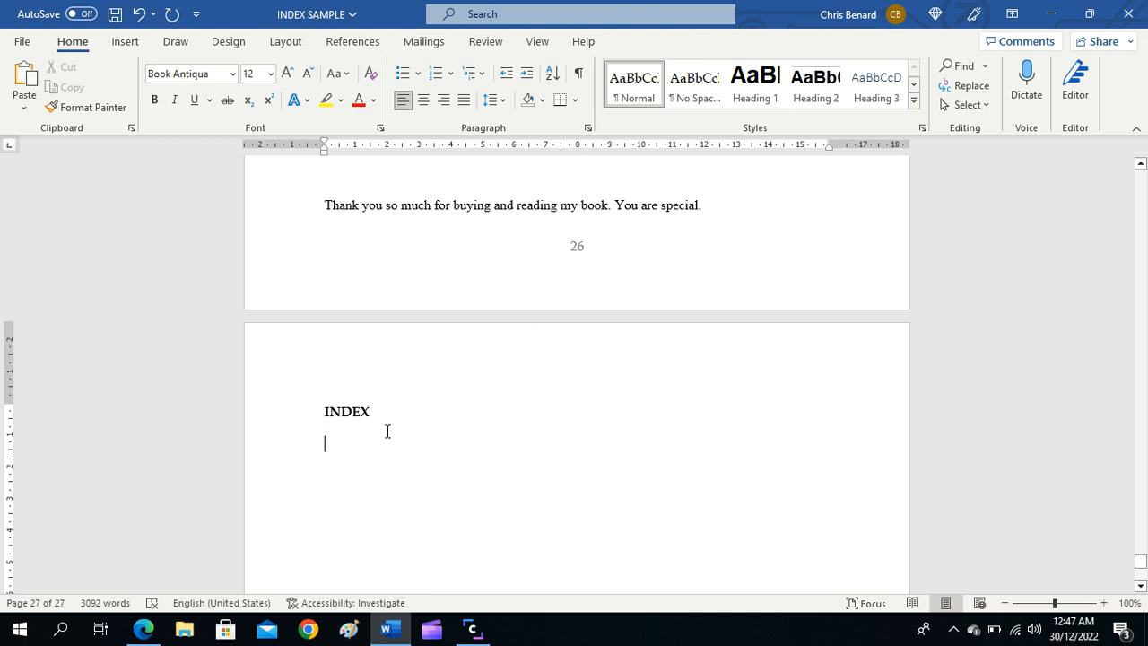
Step: Insert an index in the Fancy format on the line below the INDEX heading, after previewing the Classic format
left_click(353, 41)
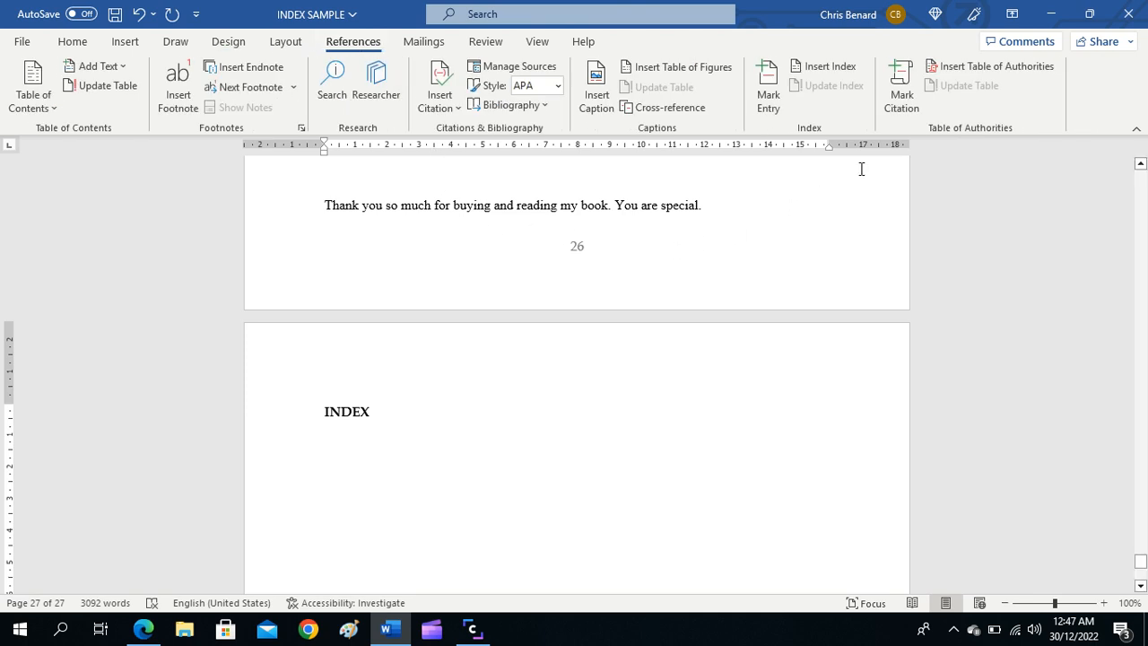
left_click(823, 75)
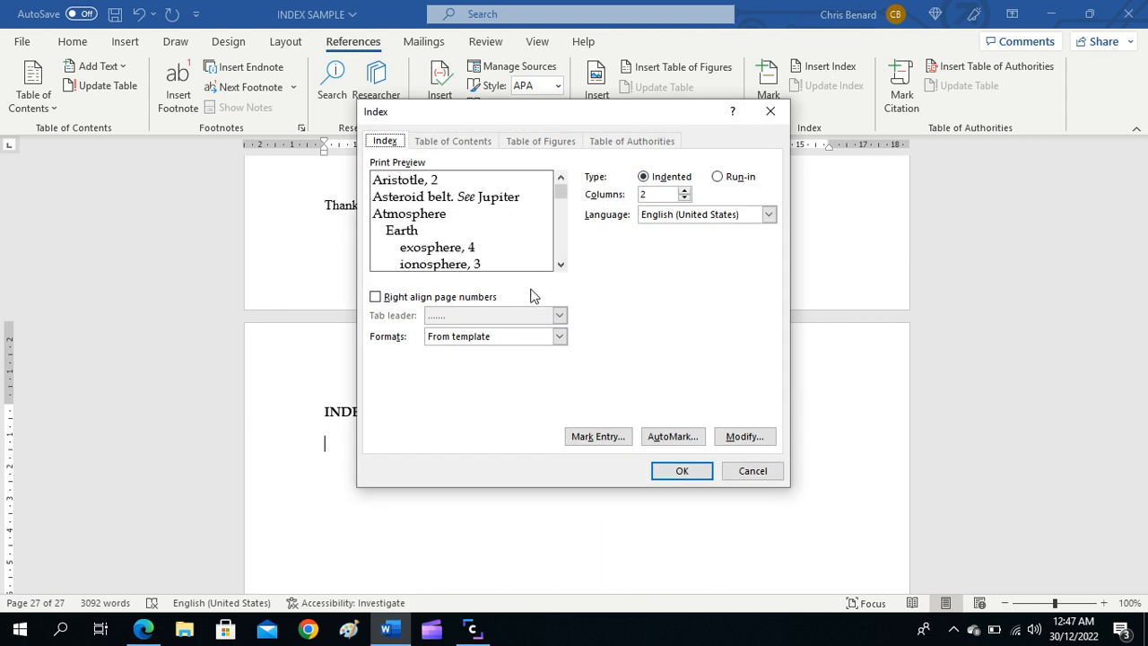
left_click(559, 338)
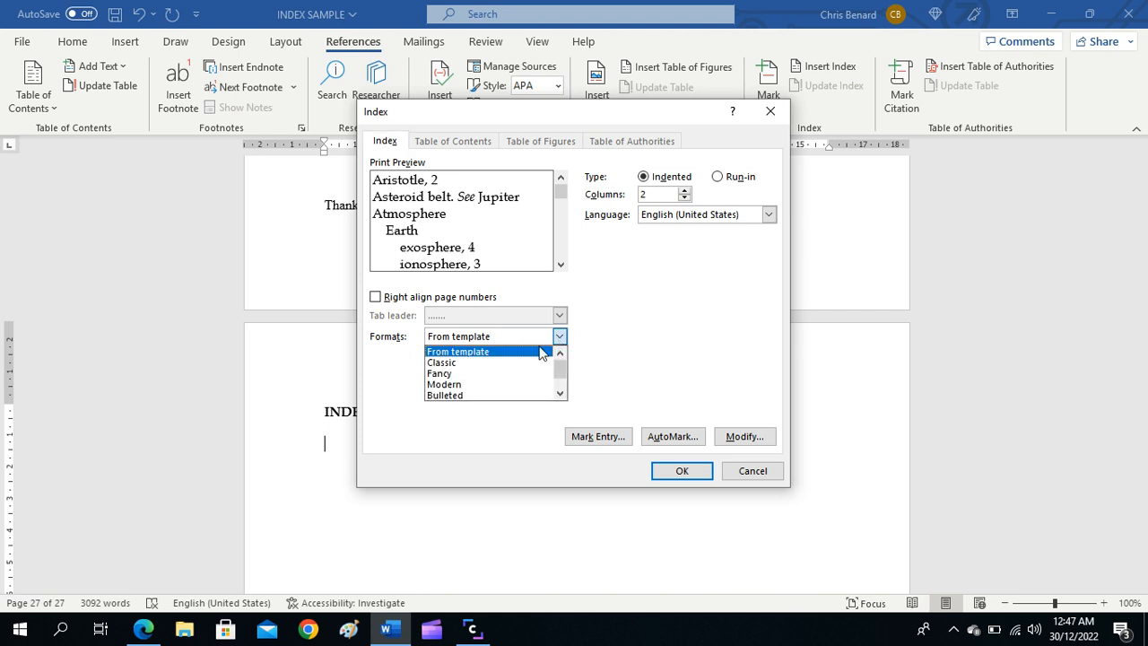
left_click(460, 364)
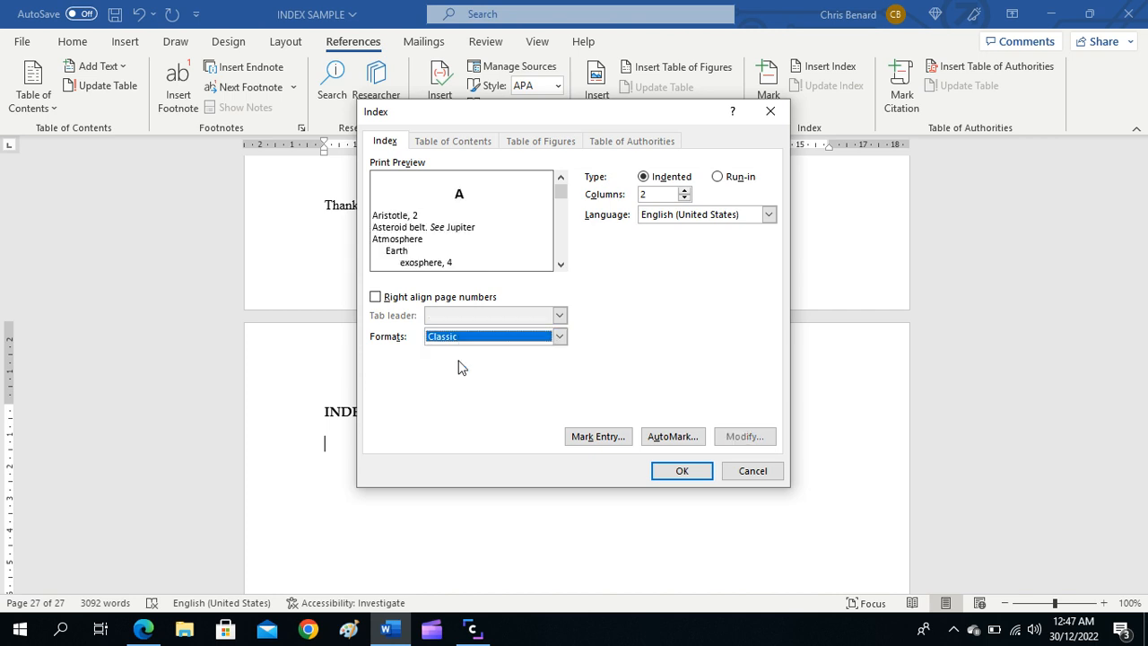
left_click(559, 339)
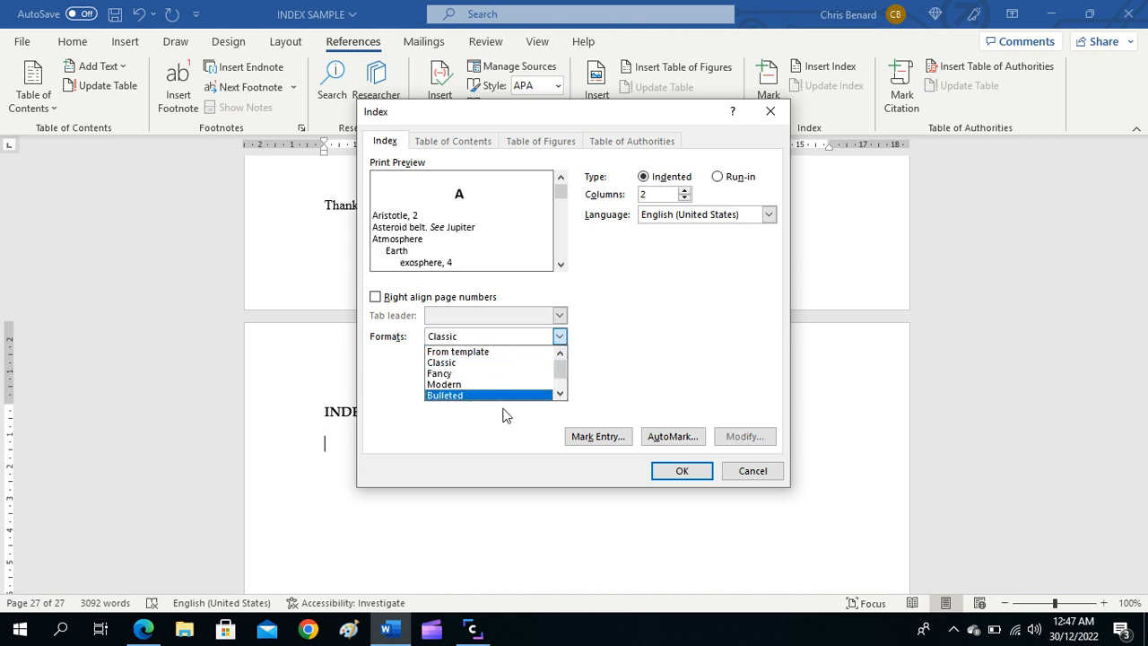
scroll(563, 370, "down", 1)
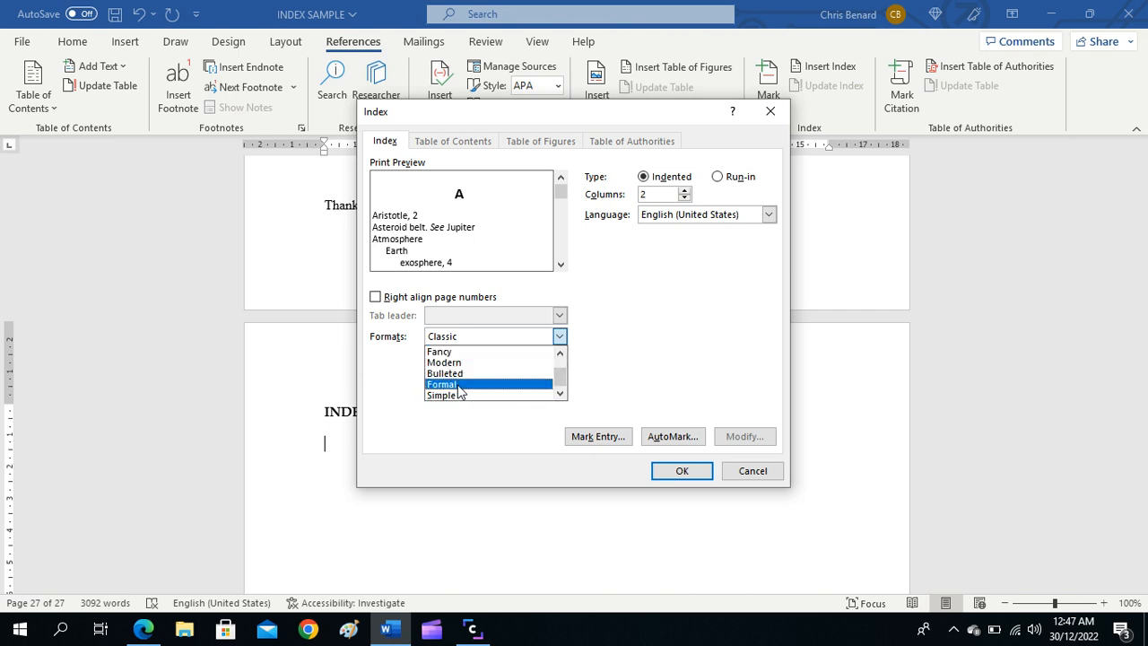
scroll(456, 386, "up", 1)
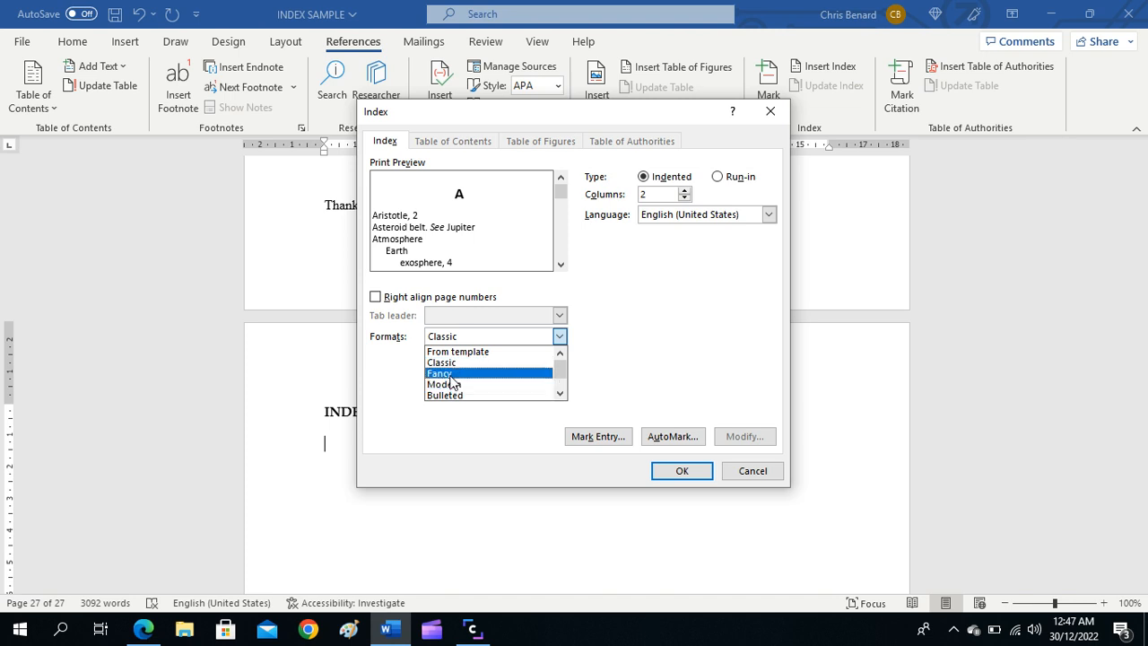
left_click(453, 375)
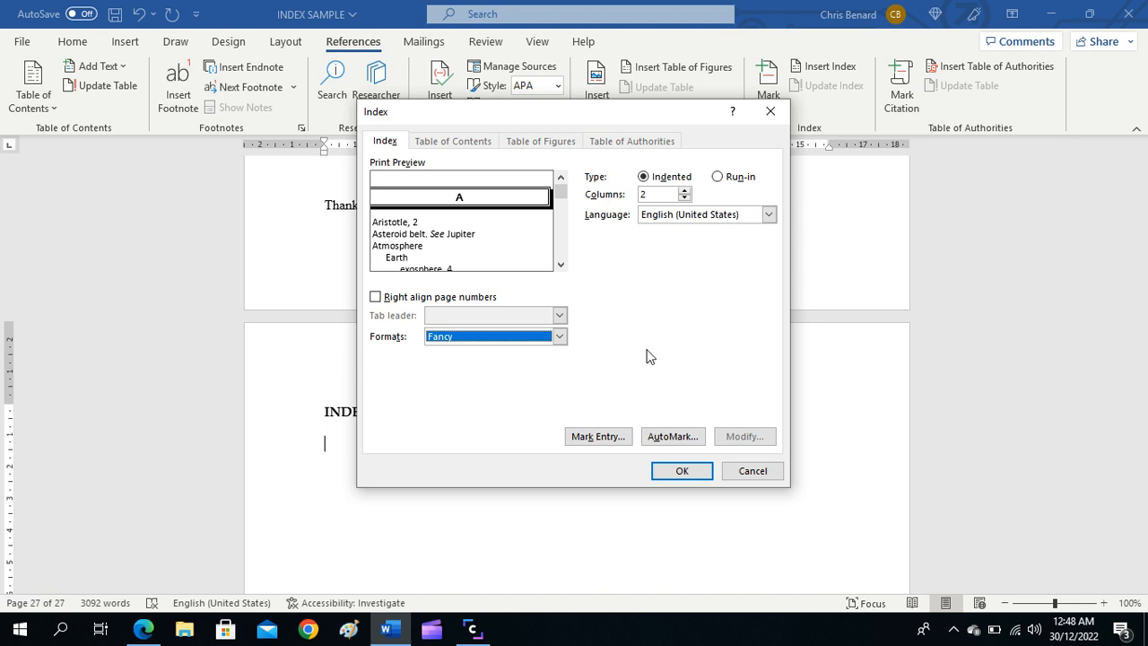
left_click(683, 472)
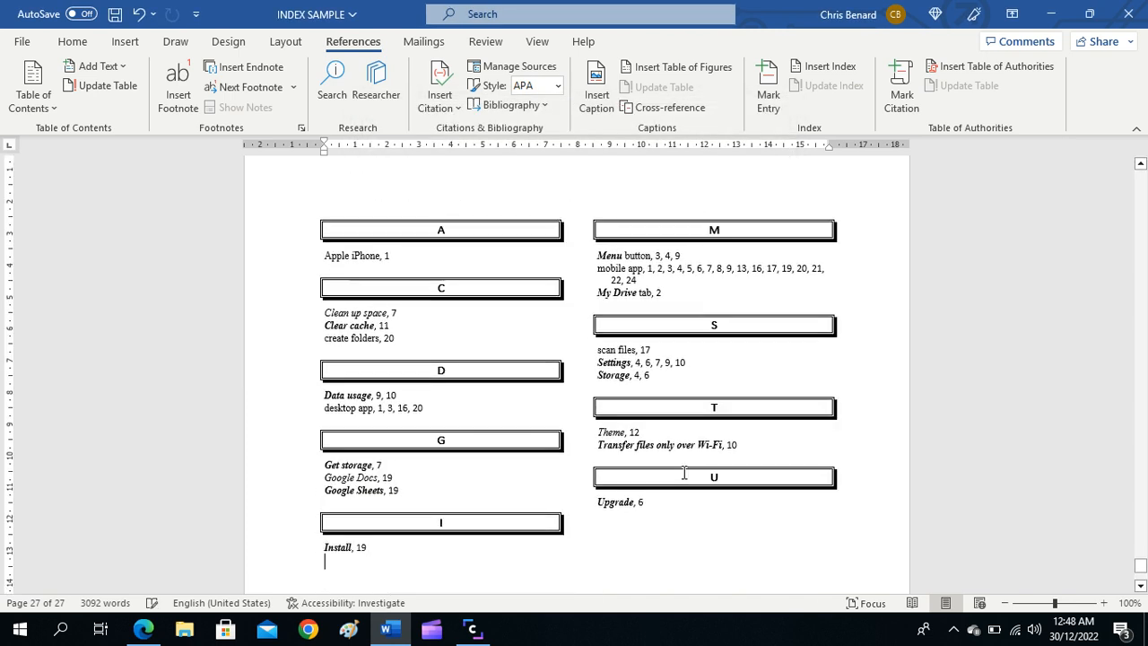
Step: Review the inserted index on the last page, from the INDEX heading down to the final entries
scroll(614, 462, "down", 10)
scroll(614, 462, "up", 6)
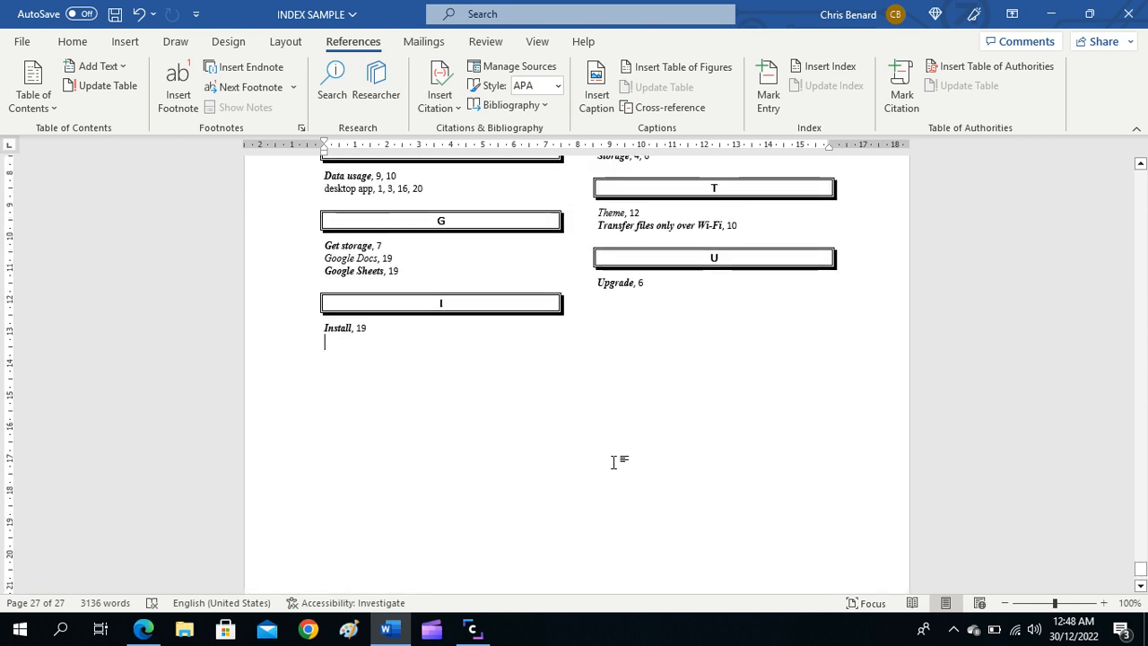
scroll(614, 462, "up", 7)
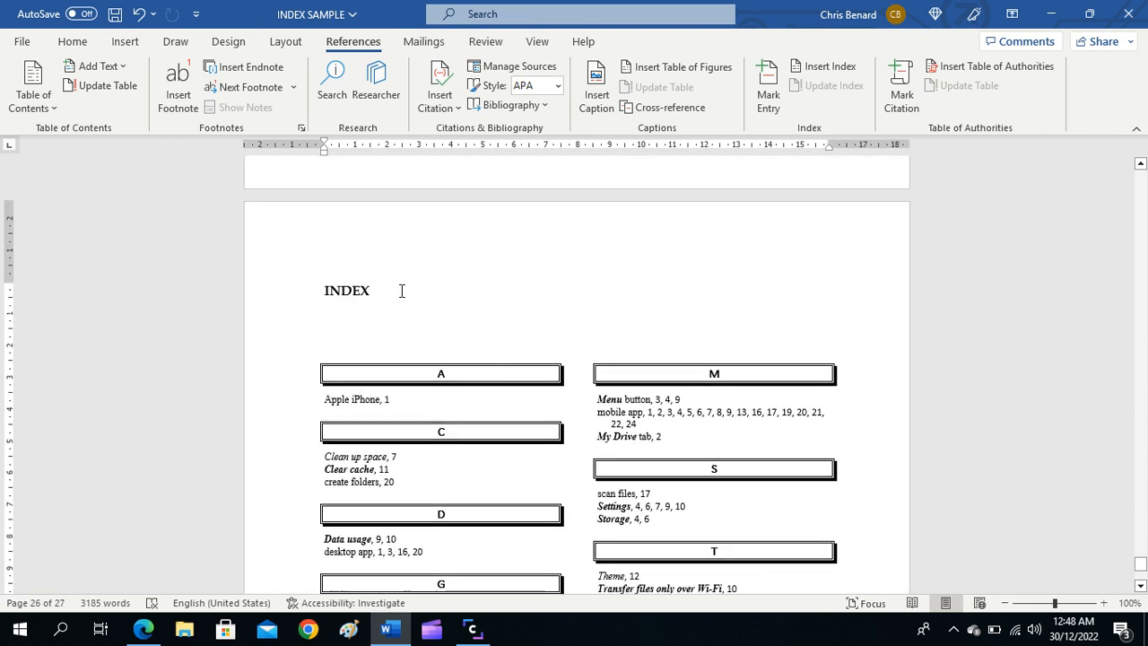
scroll(402, 290, "down", 1)
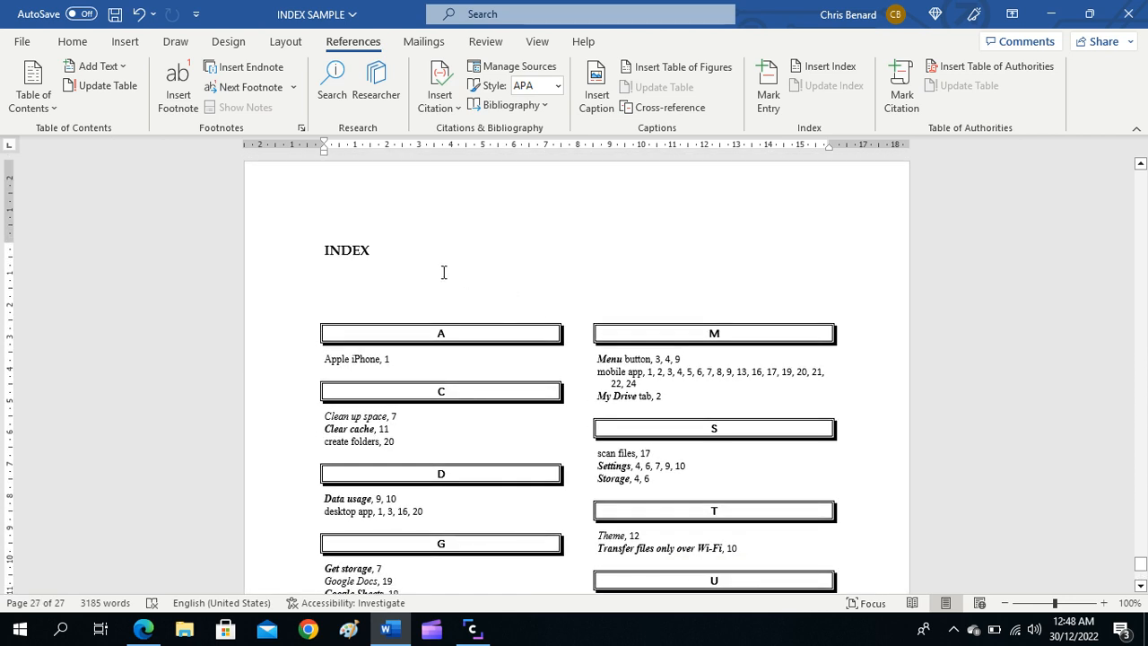
scroll(383, 308, "down", 3)
scroll(377, 296, "up", 1)
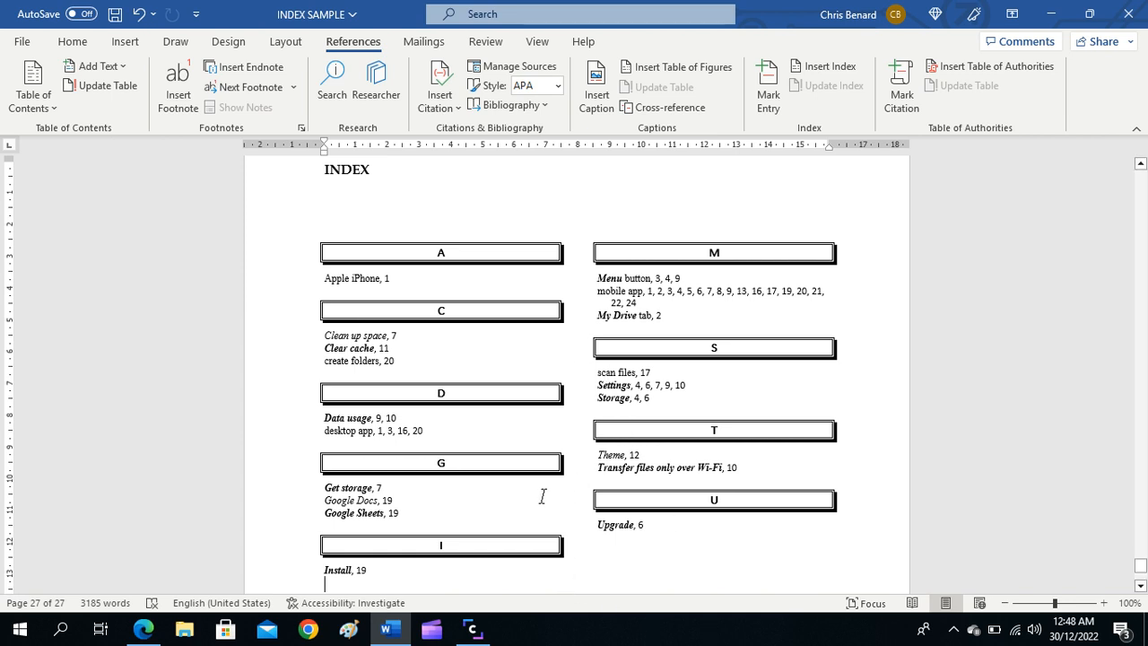
left_click(475, 633)
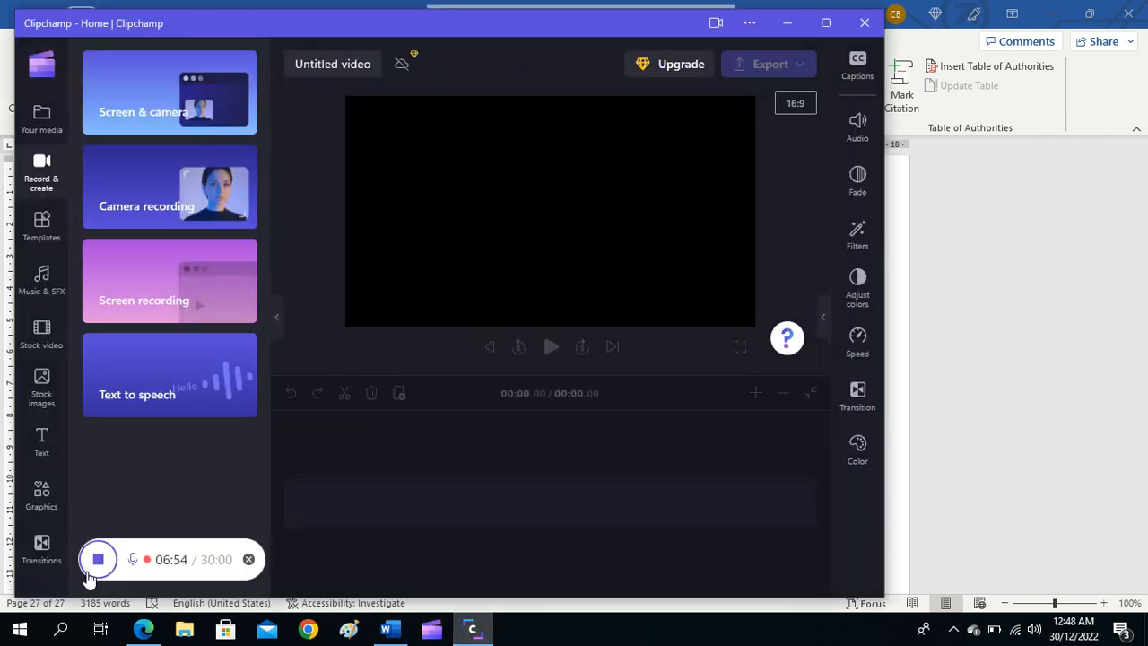